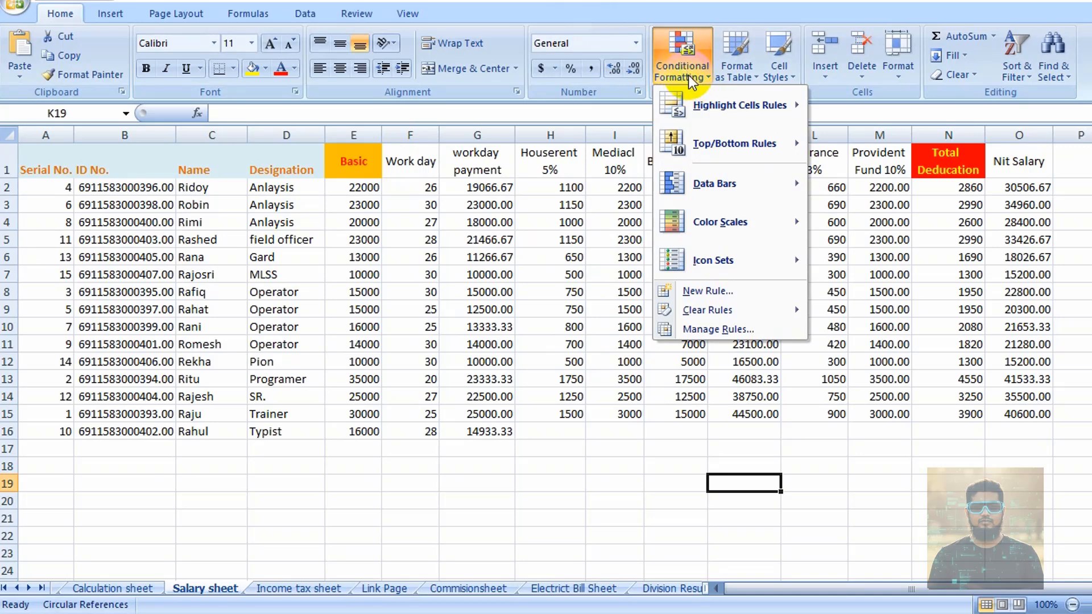
# Examine the conditional formatting categories: Highlight Cells Rules, Top/Bottom Rules, Data Bars, Color Scales and Icon Sets.
pyautogui.moveTo(730, 103)
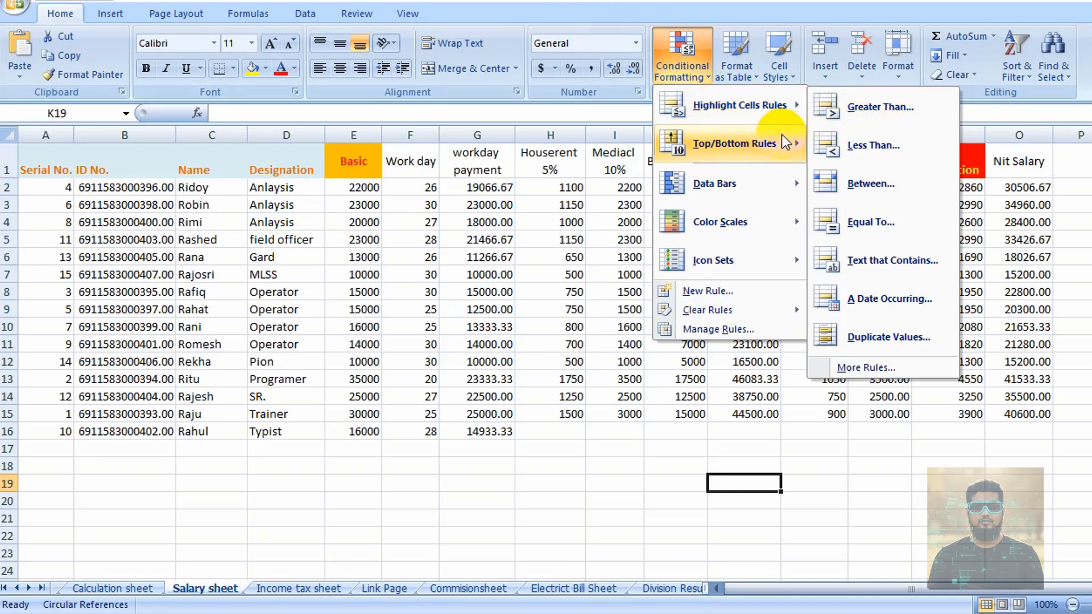
pyautogui.moveTo(782, 191)
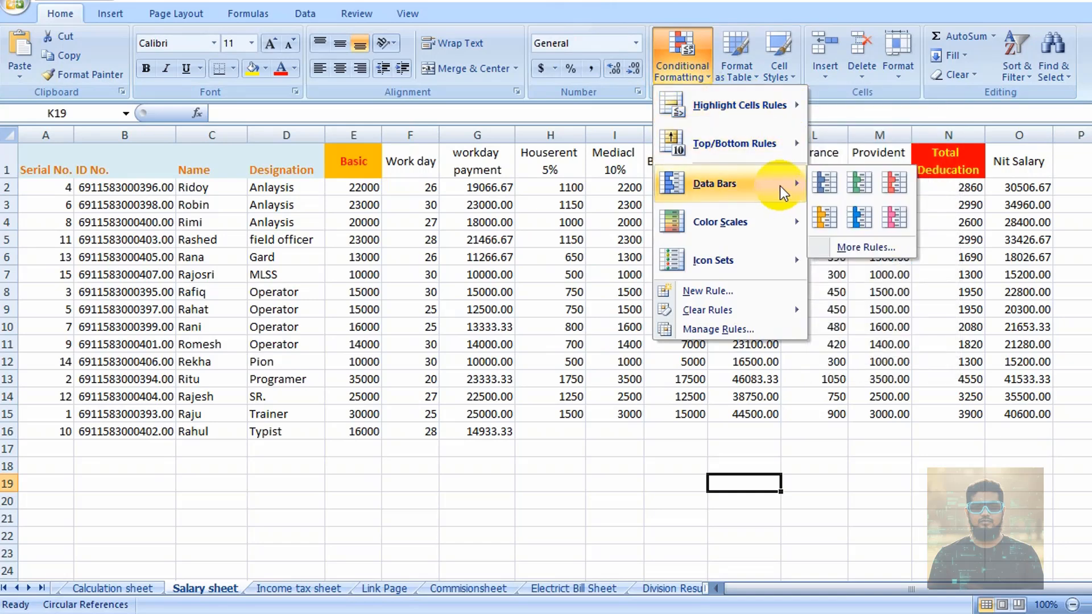
pyautogui.click(741, 104)
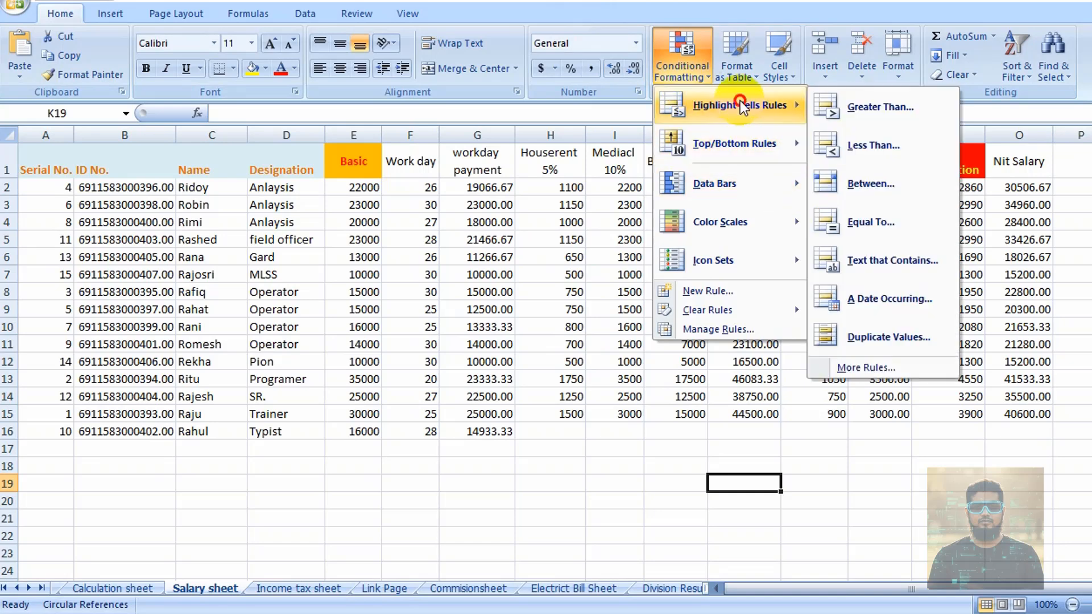
pyautogui.click(677, 70)
pyautogui.click(678, 70)
pyautogui.moveTo(727, 107)
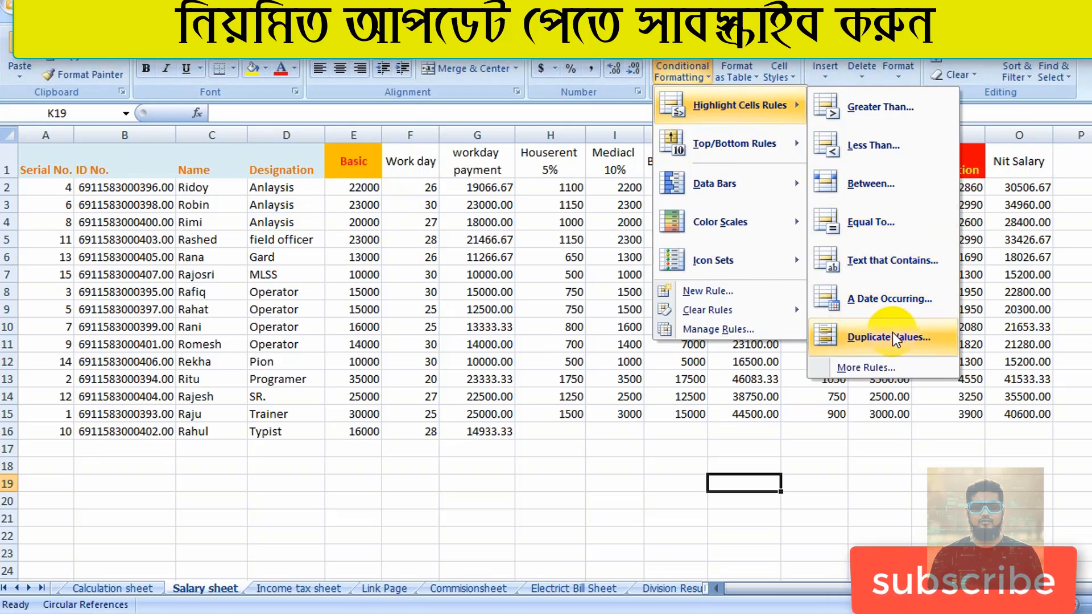
pyautogui.moveTo(766, 148)
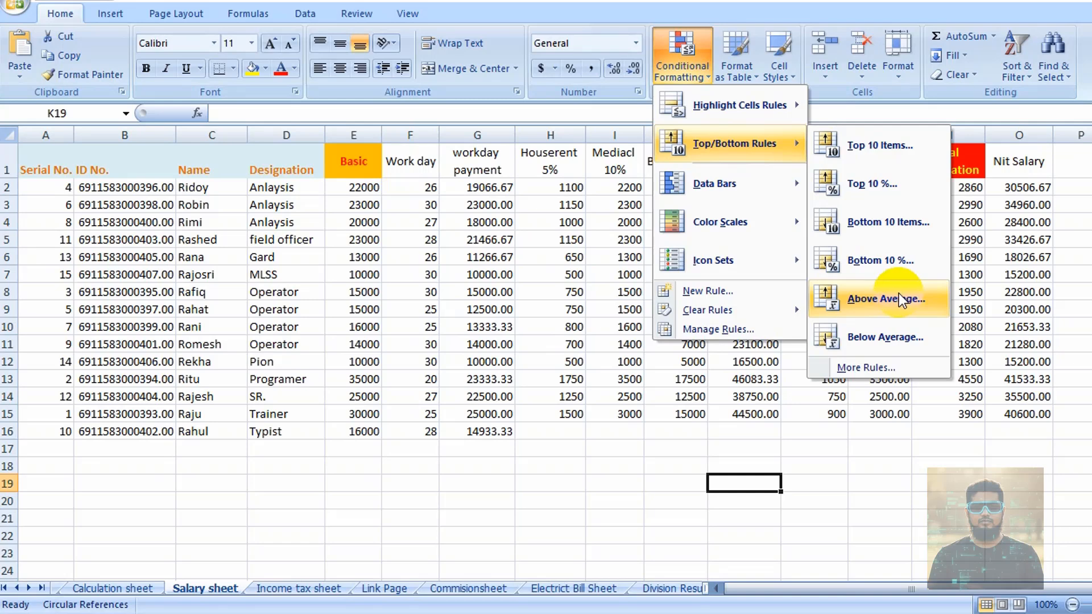
pyautogui.click(742, 182)
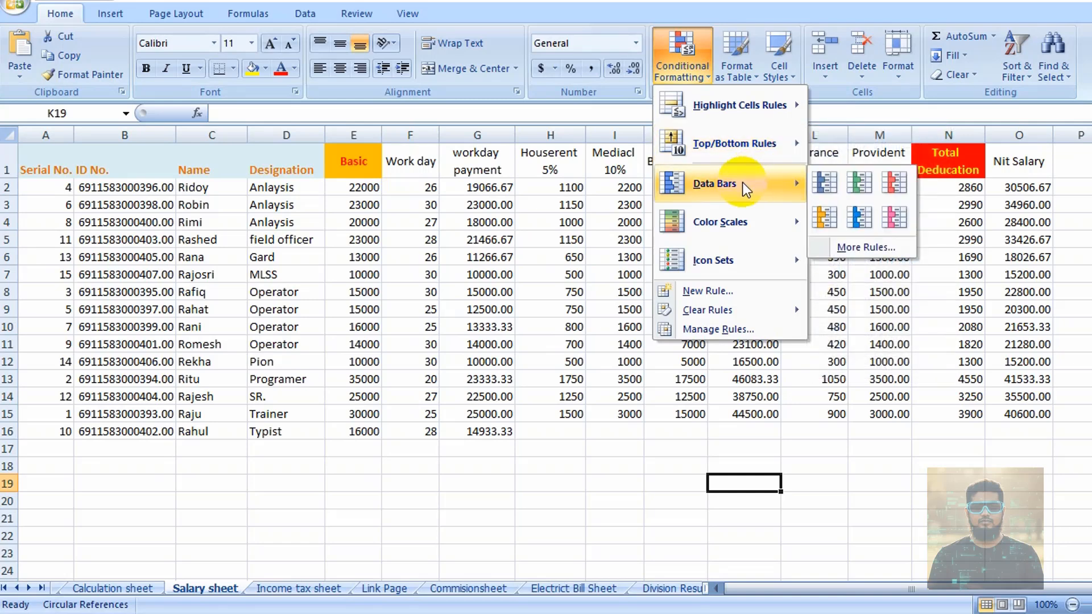
pyautogui.moveTo(756, 220)
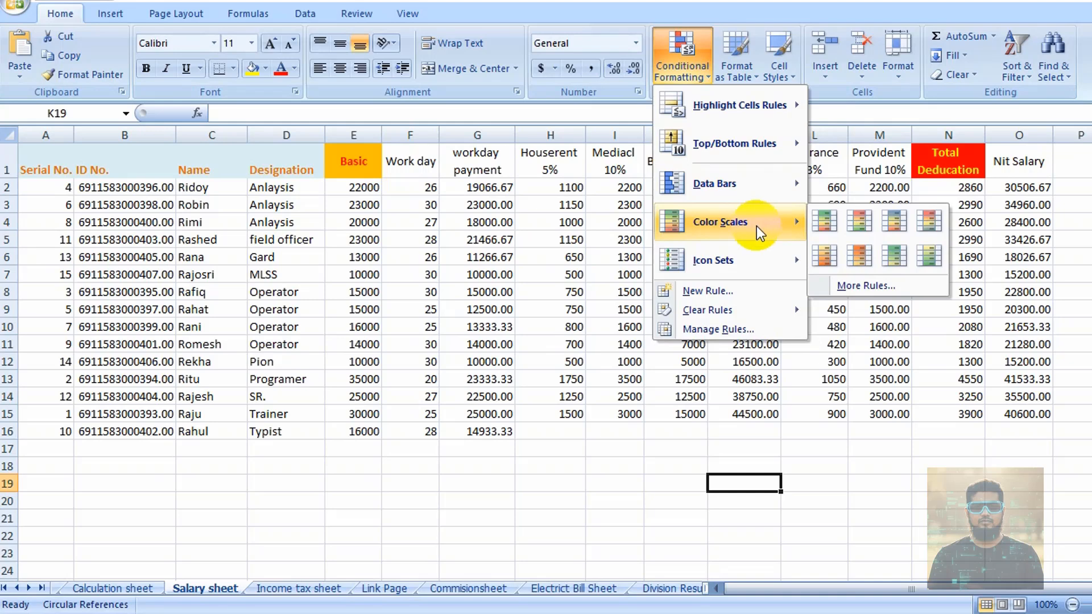
pyautogui.moveTo(761, 259)
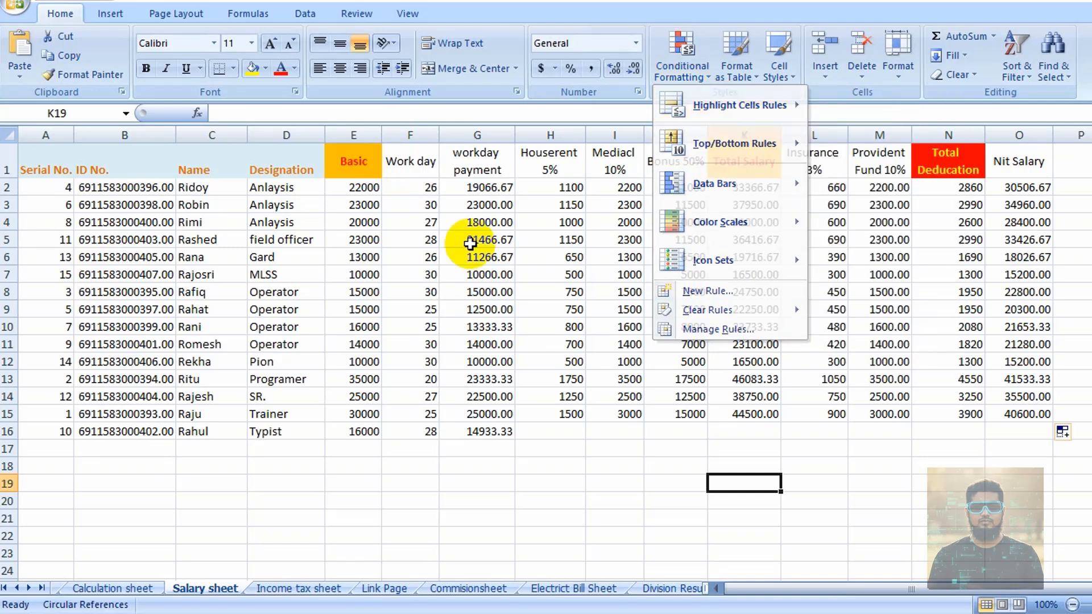
pyautogui.click(461, 303)
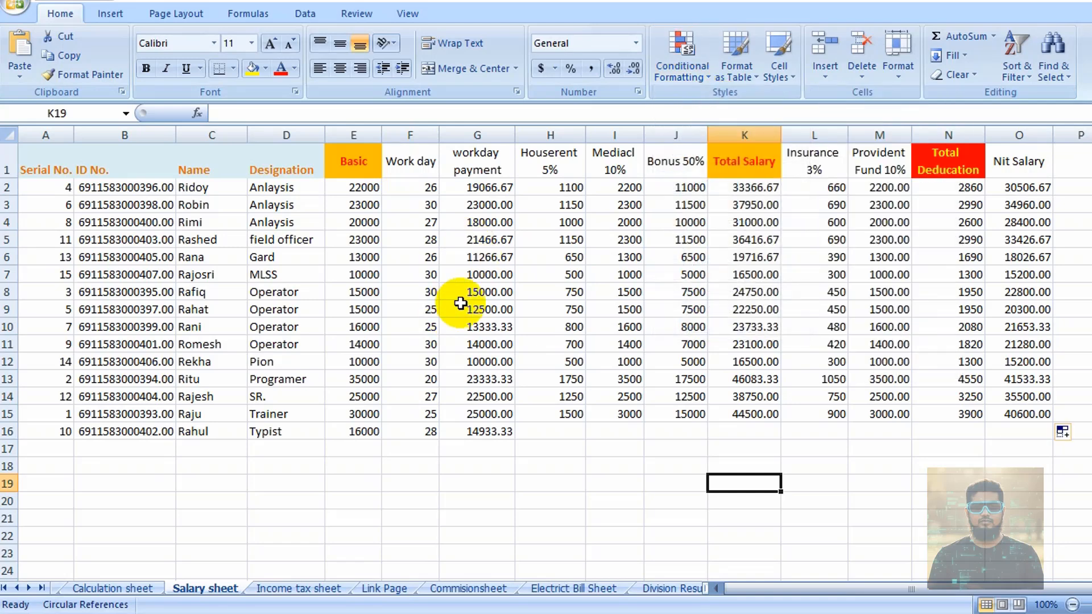
# Select the Basic salaries in E2:E16, then switch to the GPA Result Sheet.
pyautogui.click(357, 192)
pyautogui.moveTo(357, 195); pyautogui.dragTo(380, 434)
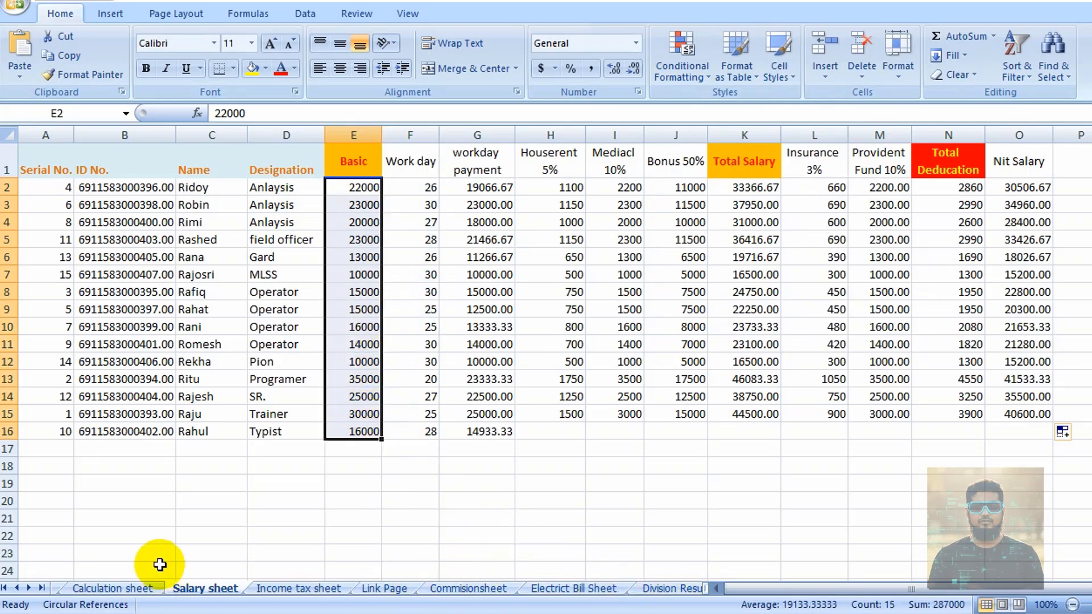
pyautogui.click(28, 589)
pyautogui.click(504, 588)
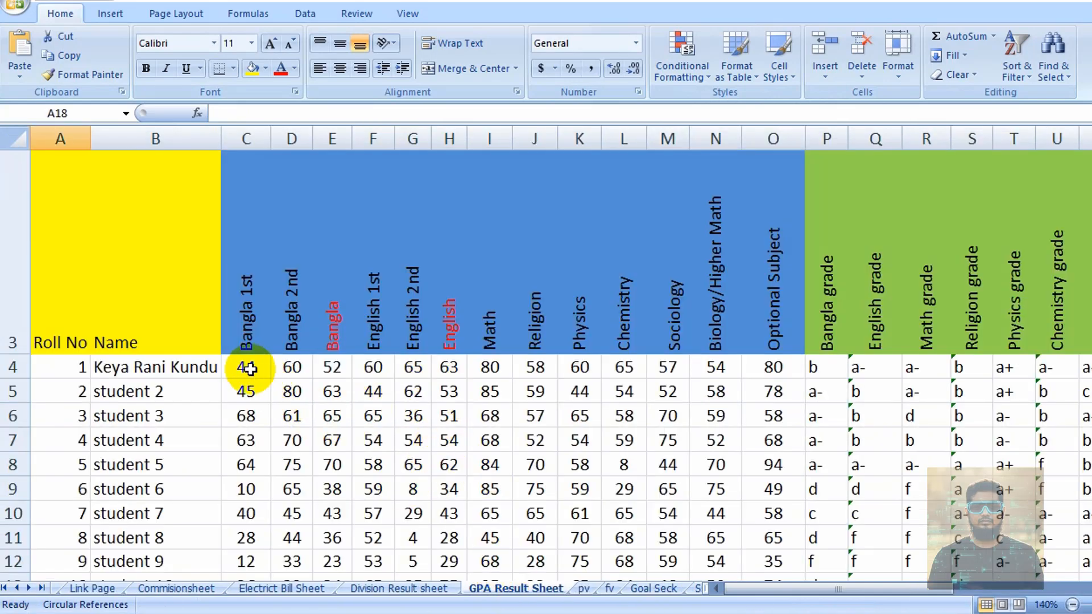
# Start a Less Than highlight rule for the marks in C4:O12 with 33 as the threshold.
pyautogui.moveTo(246, 367); pyautogui.dragTo(753, 563)
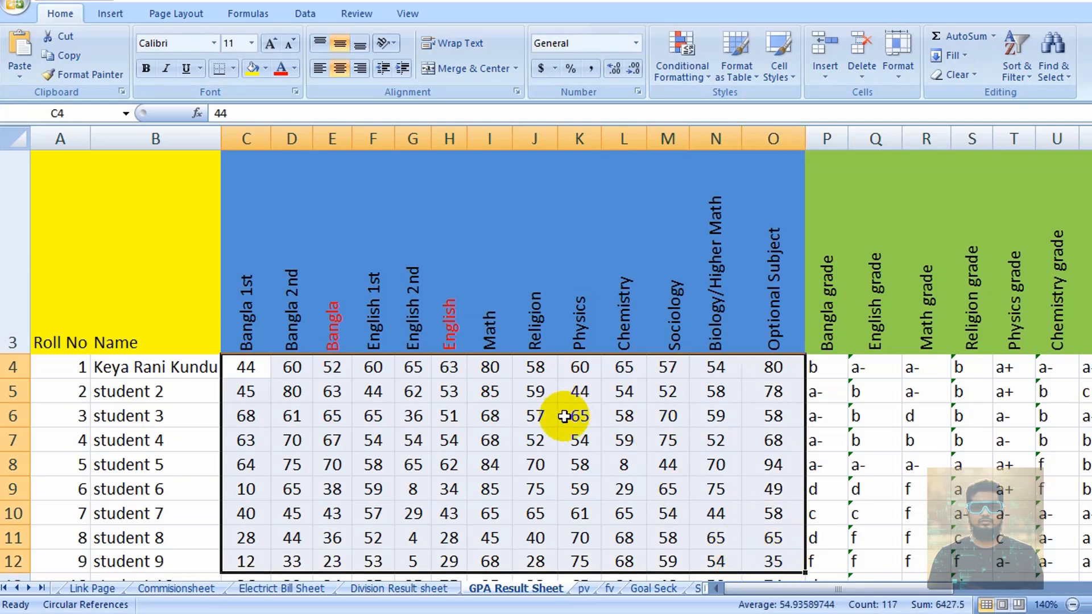
pyautogui.click(674, 67)
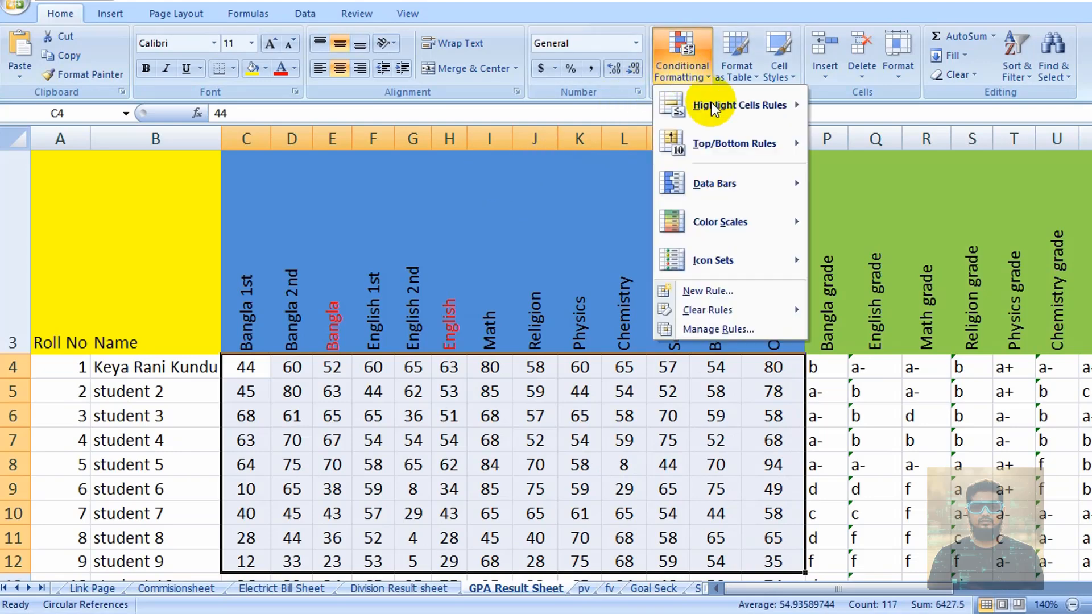
pyautogui.moveTo(718, 107)
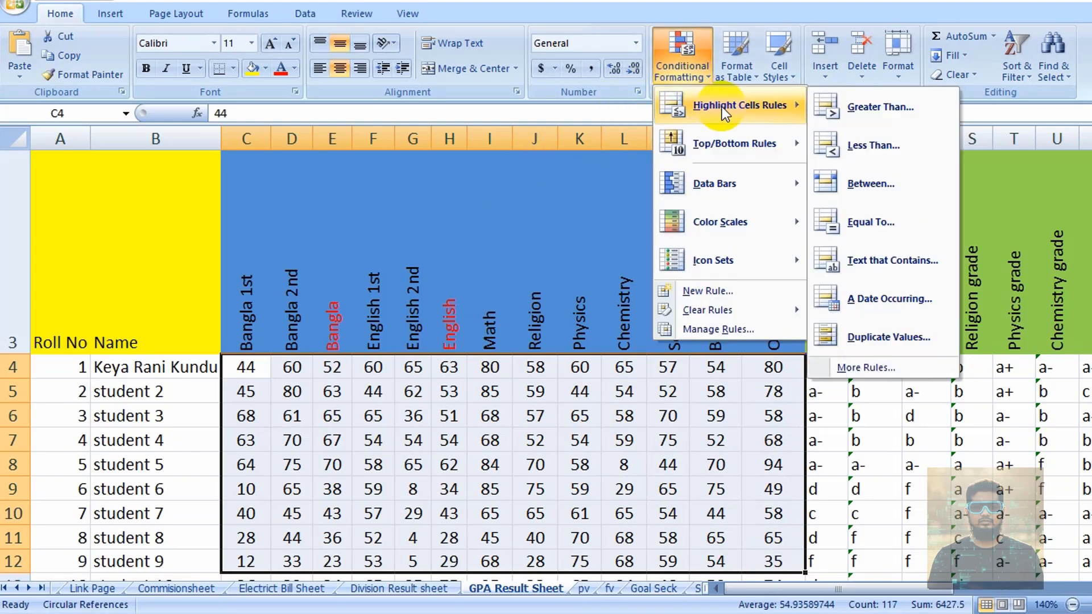
pyautogui.click(866, 144)
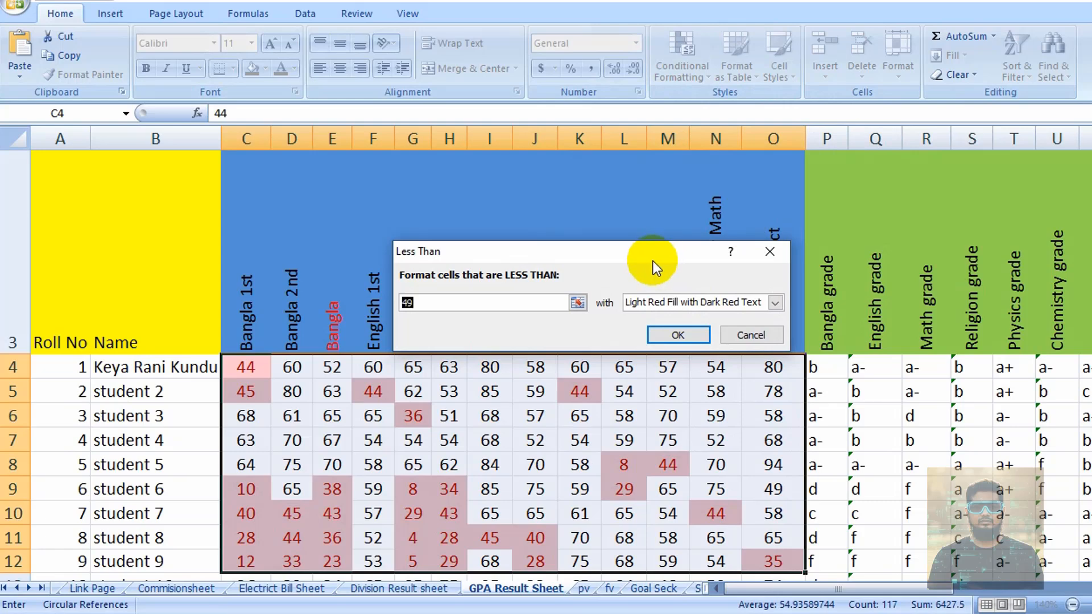
pyautogui.moveTo(654, 262); pyautogui.dragTo(888, 176)
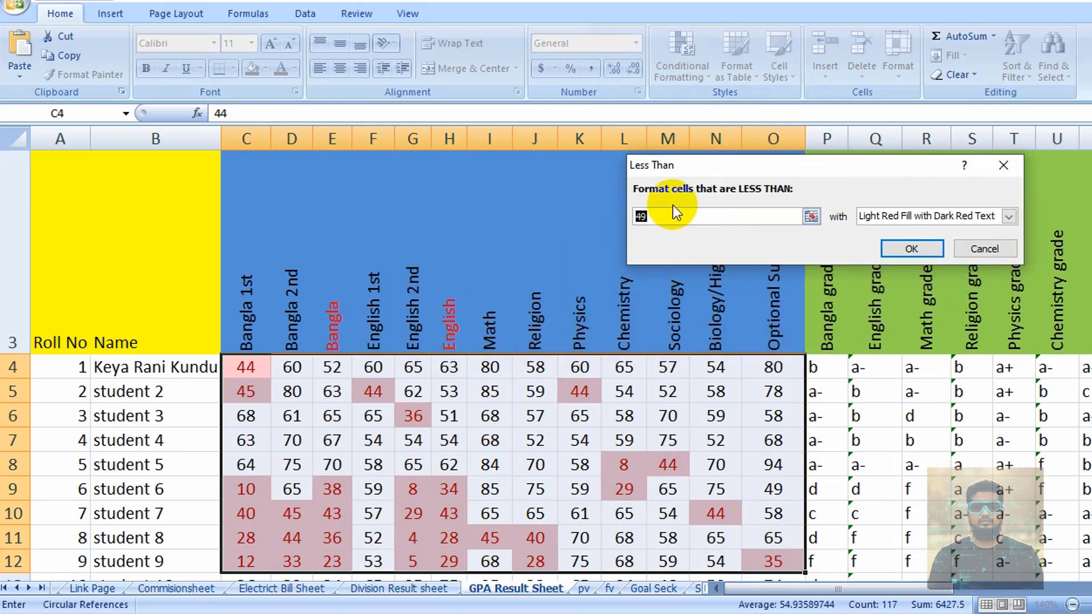
pyautogui.write('33')
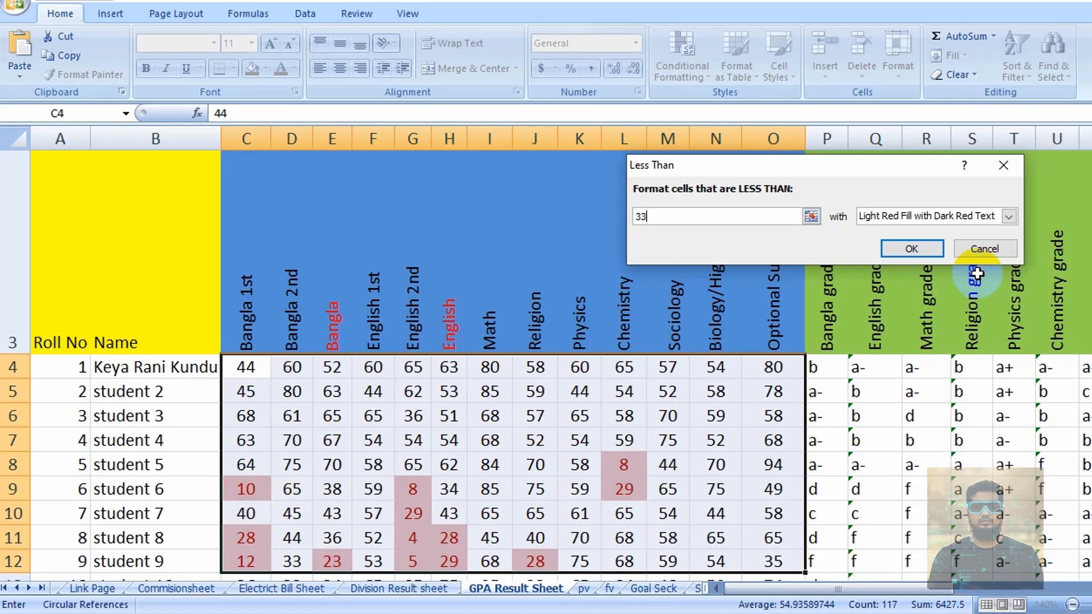
# Give the Less Than rule a custom format with a yellow fill and white text.
pyautogui.click(1008, 218)
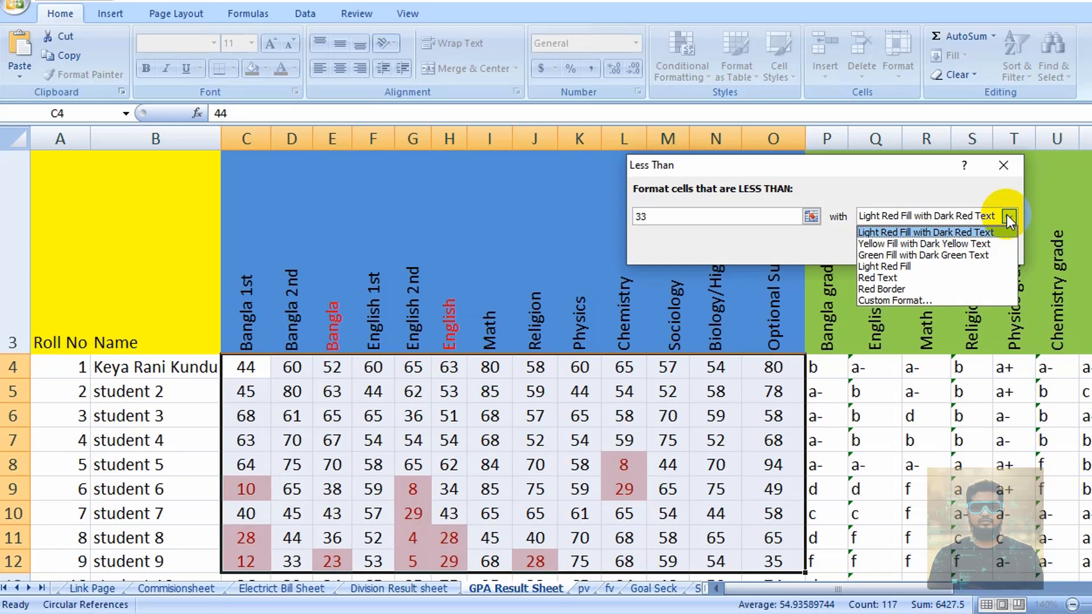
pyautogui.click(930, 300)
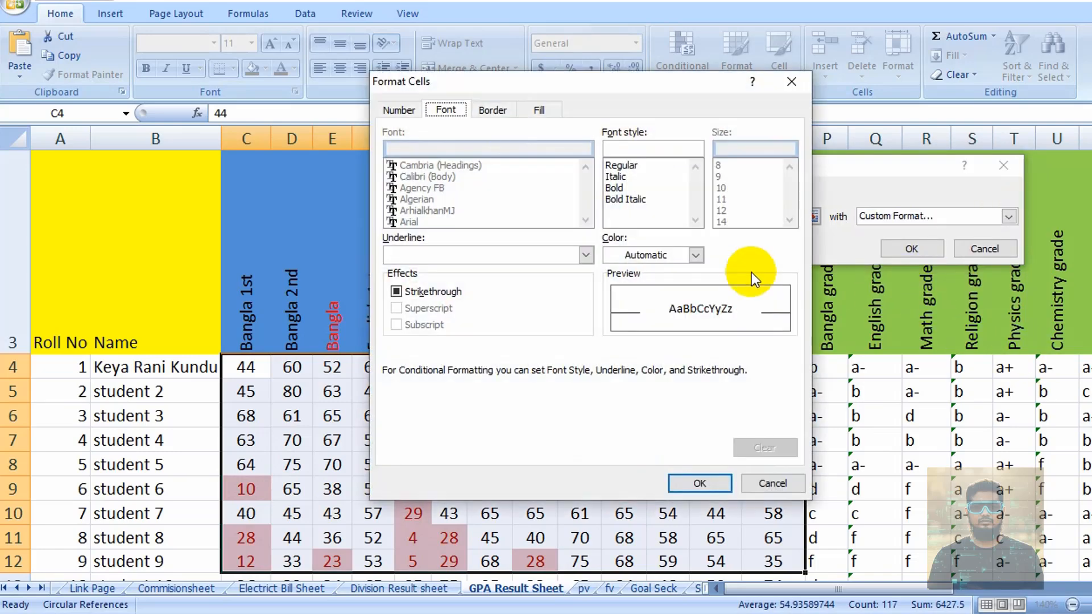
pyautogui.moveTo(629, 80); pyautogui.dragTo(796, 65)
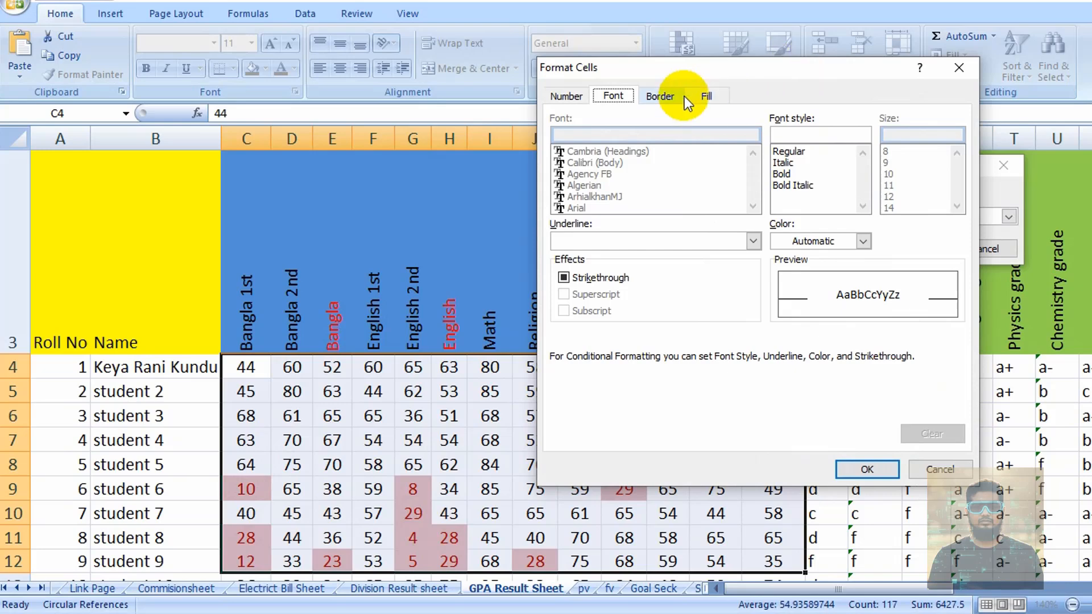
pyautogui.click(706, 97)
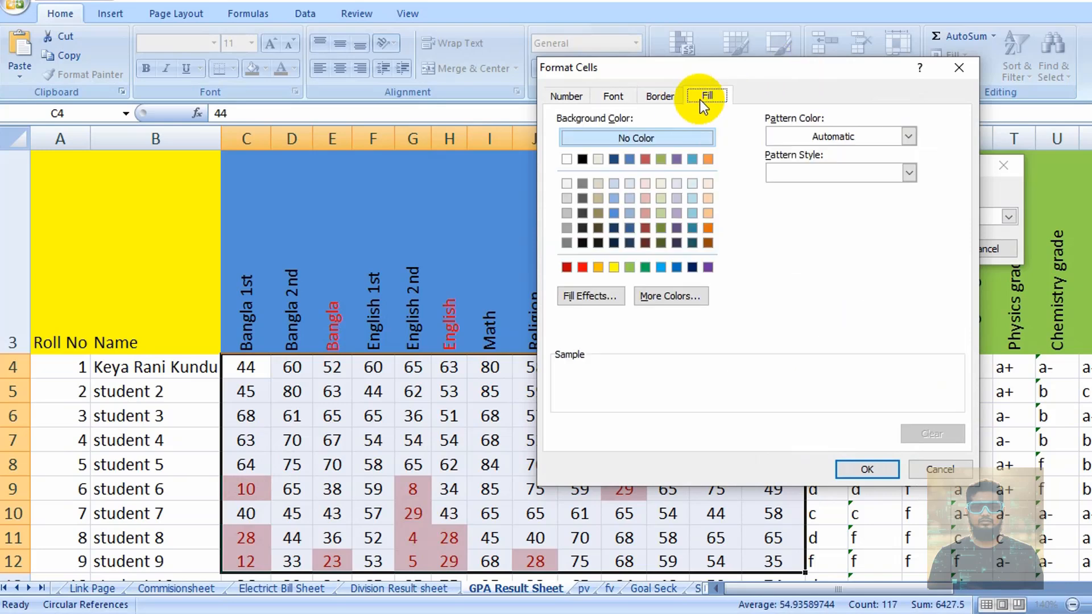
pyautogui.click(615, 266)
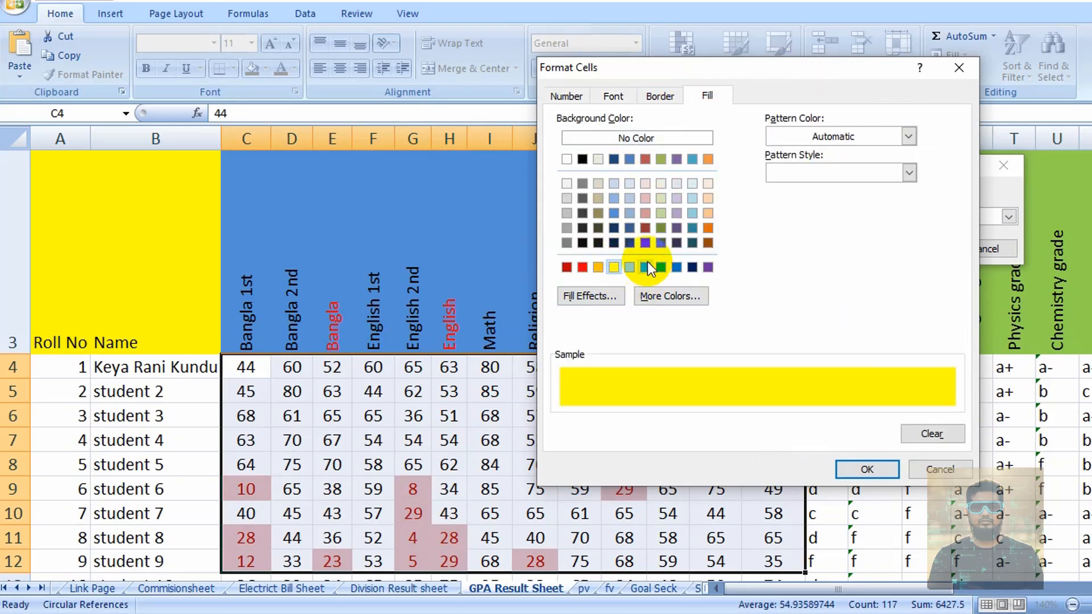
pyautogui.click(614, 95)
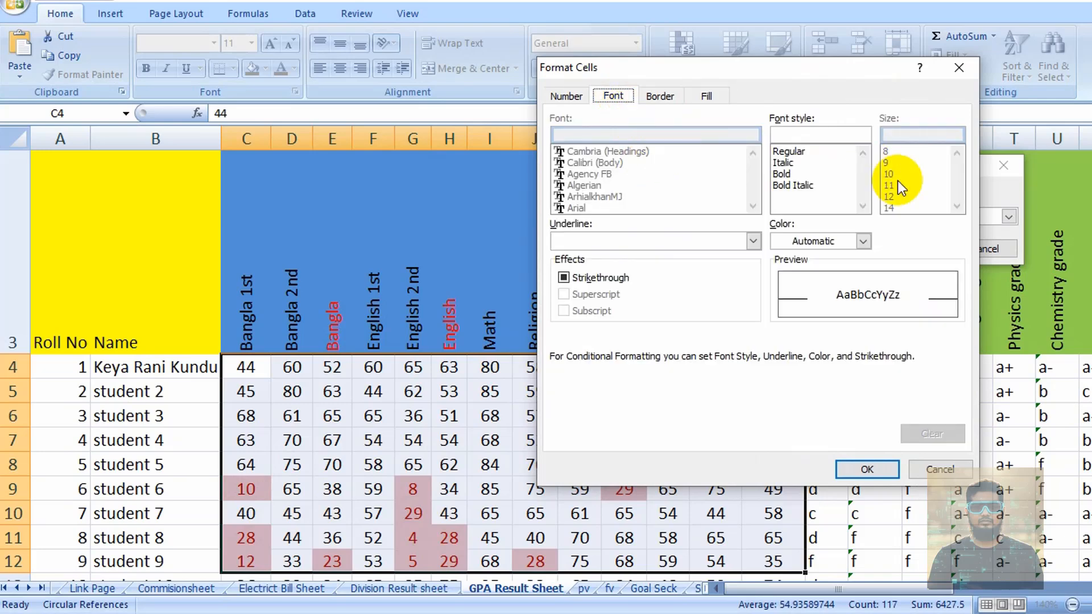
pyautogui.click(863, 241)
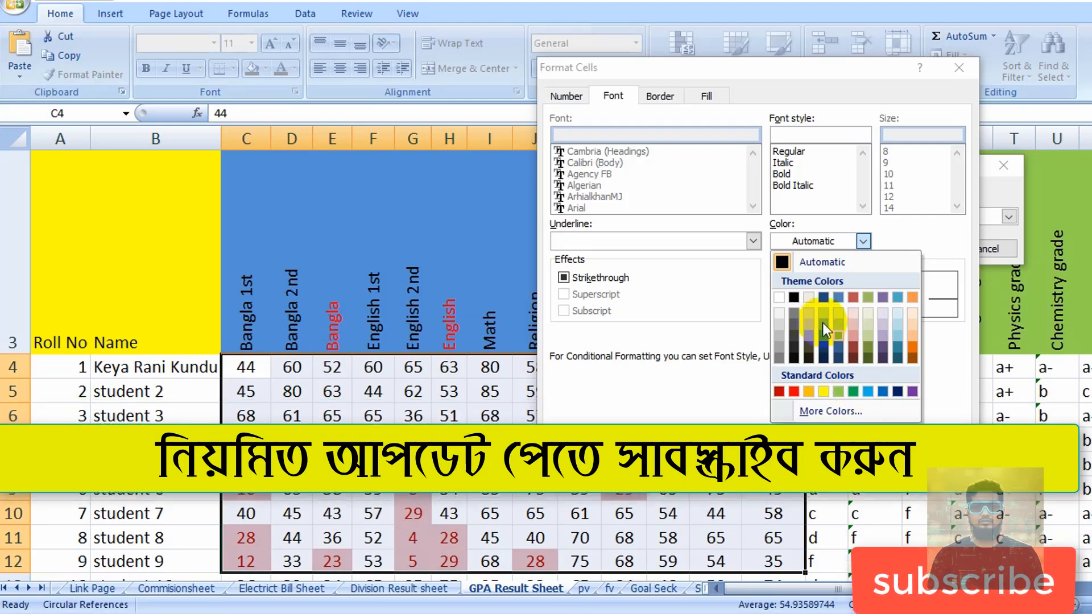
pyautogui.click(865, 389)
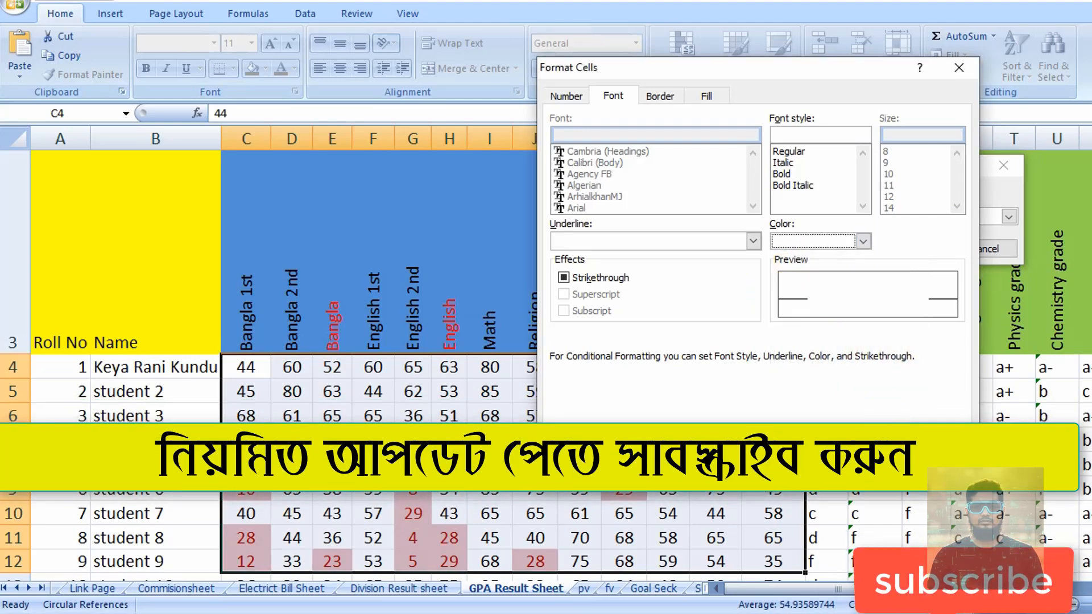
pyautogui.click(870, 465)
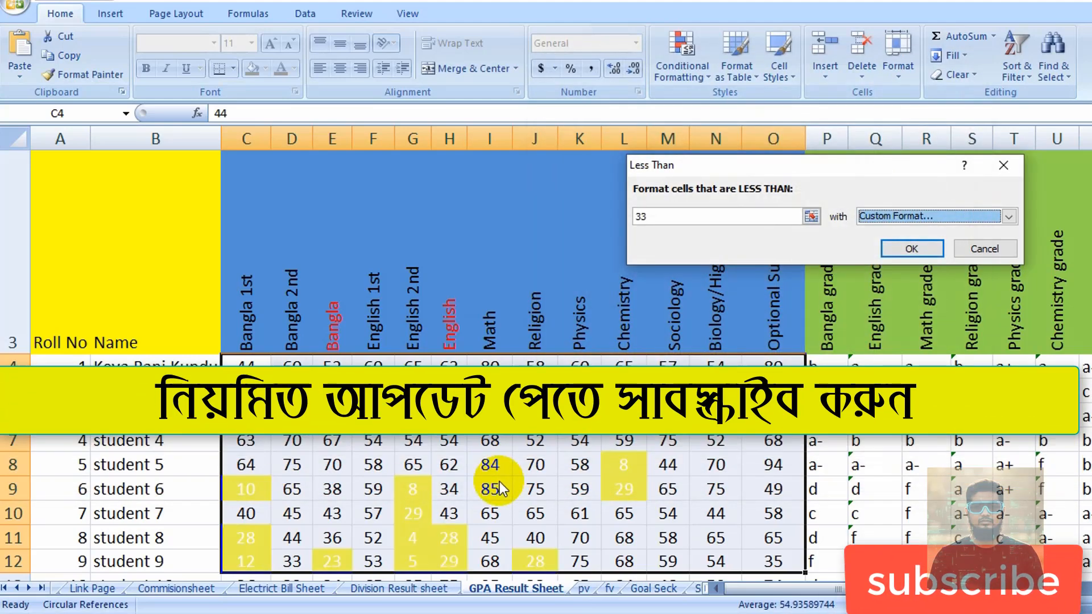
# Check the previewed highlighting on the marks and cancel the Less Than rule.
pyautogui.scroll(-1, 500, 466)
pyautogui.scroll(1, 507, 398)
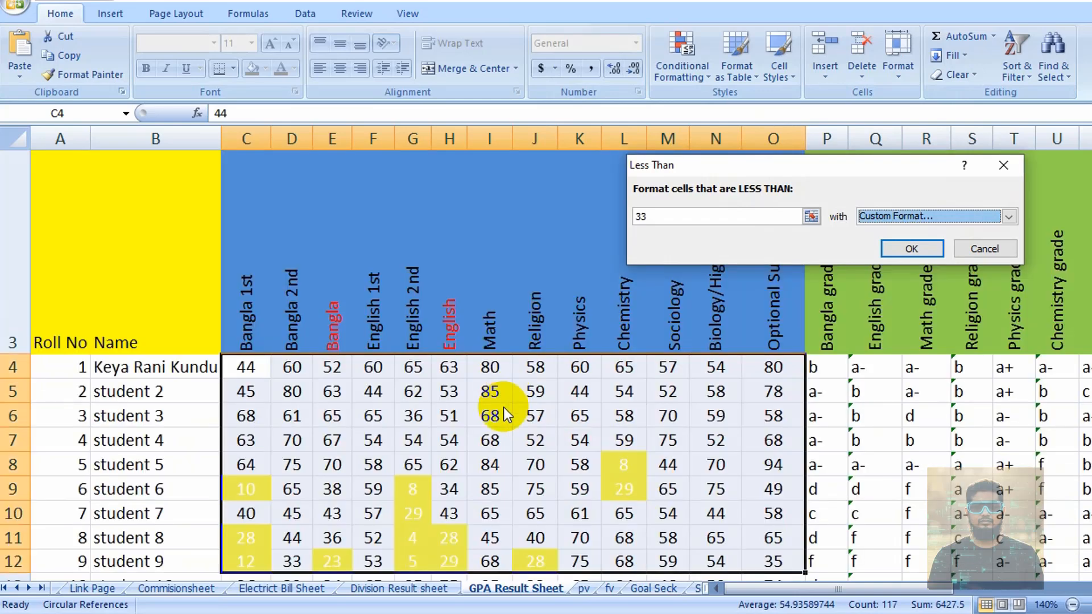
pyautogui.click(710, 217)
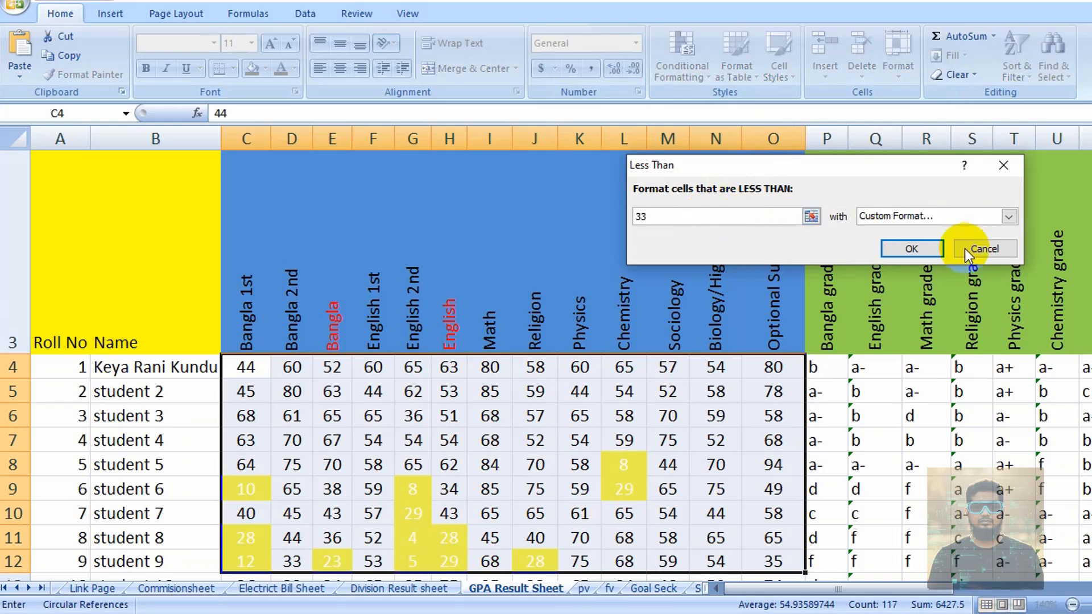
pyautogui.click(982, 249)
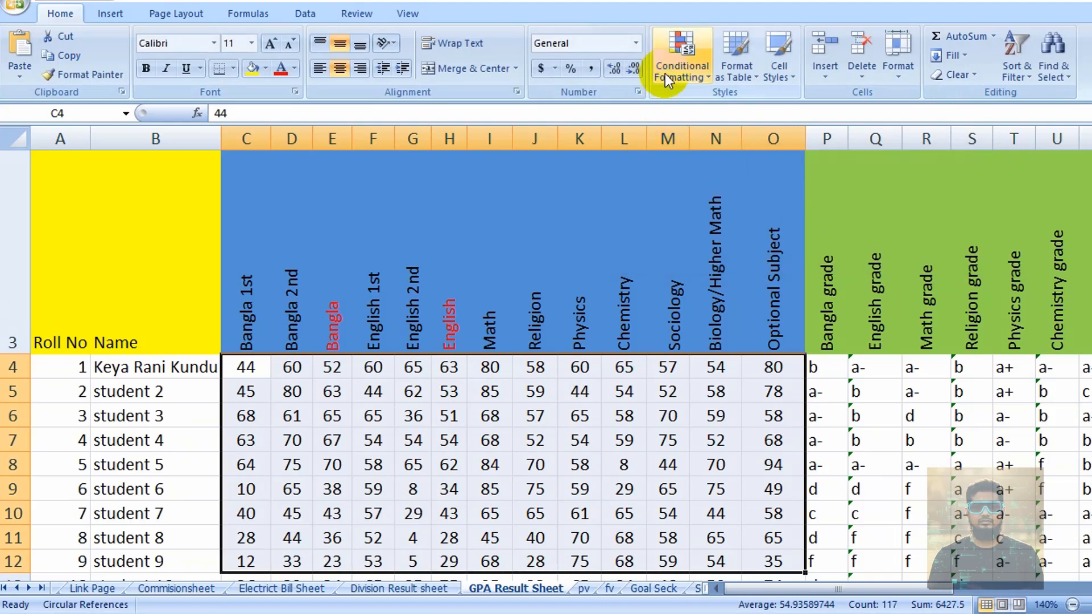
# Switch to the Electrict Bill Sheet.
pyautogui.click(682, 64)
pyautogui.moveTo(739, 105)
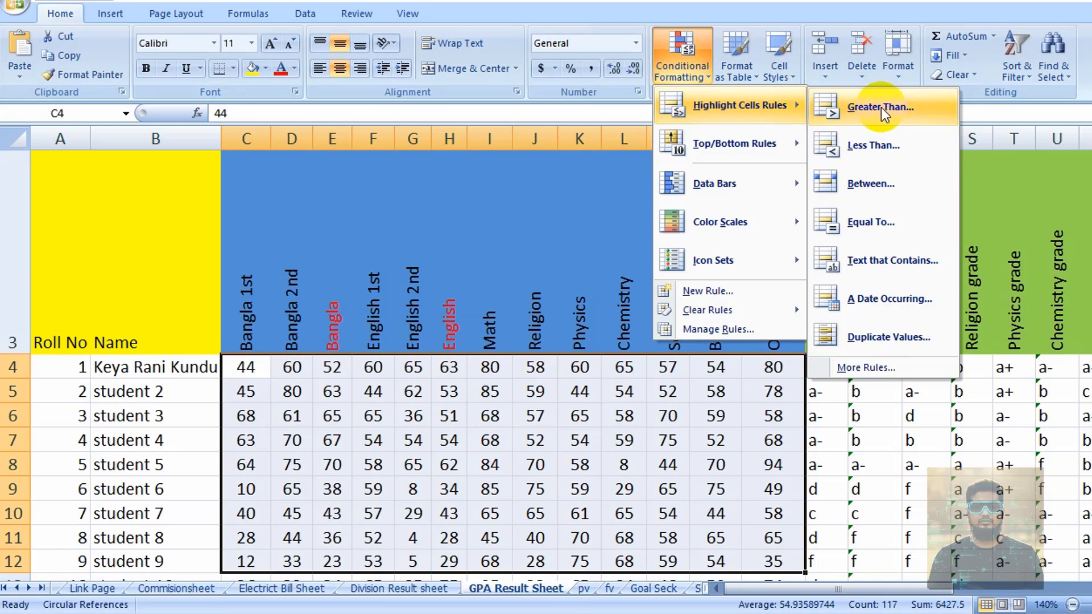
pyautogui.click(267, 593)
pyautogui.click(268, 594)
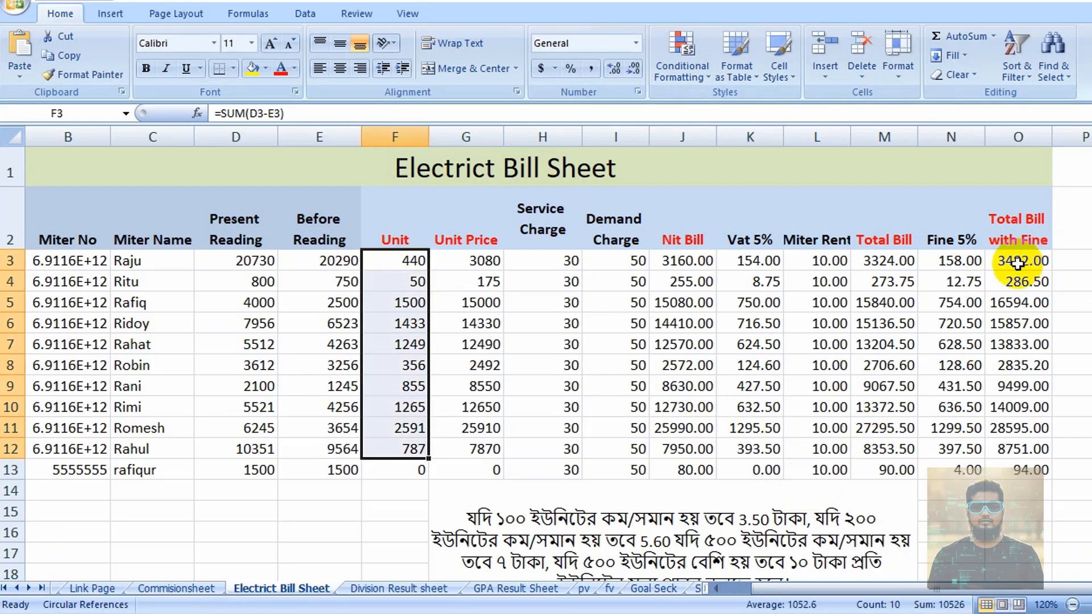
# Start a Greater Than highlight rule for the Total Bill amounts in M3:M13 with 1000 as the threshold.
pyautogui.moveTo(1018, 261); pyautogui.dragTo(1031, 468)
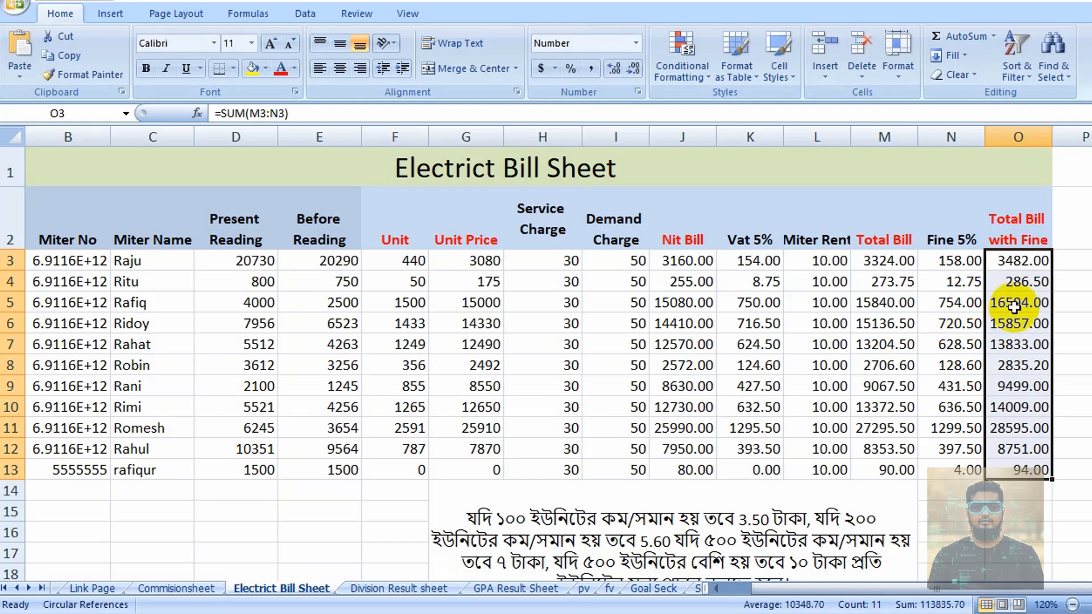
pyautogui.moveTo(886, 260); pyautogui.dragTo(890, 471)
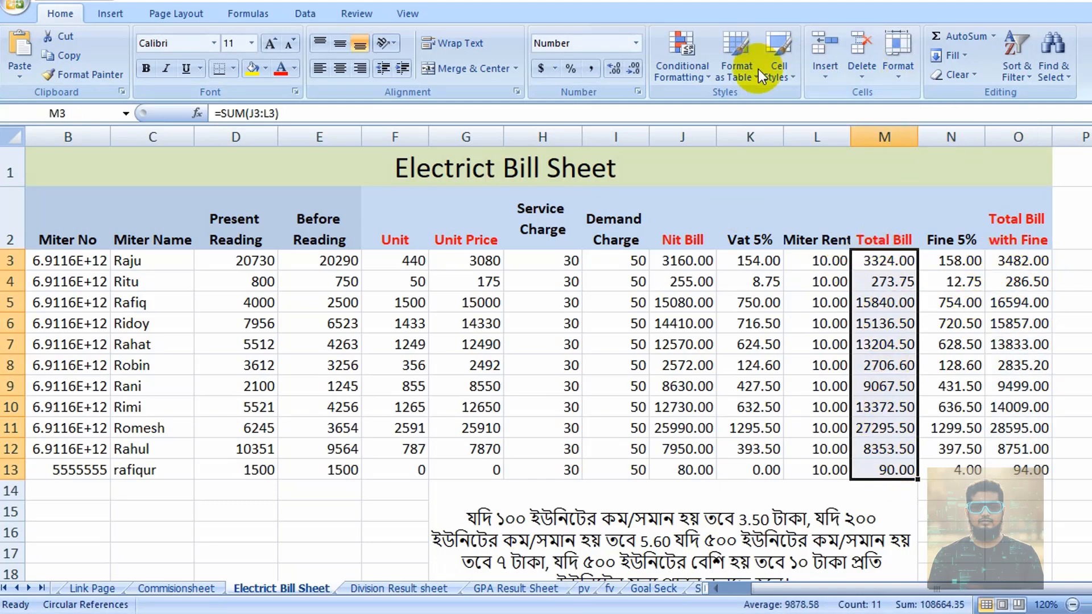
pyautogui.click(681, 76)
pyautogui.moveTo(725, 105)
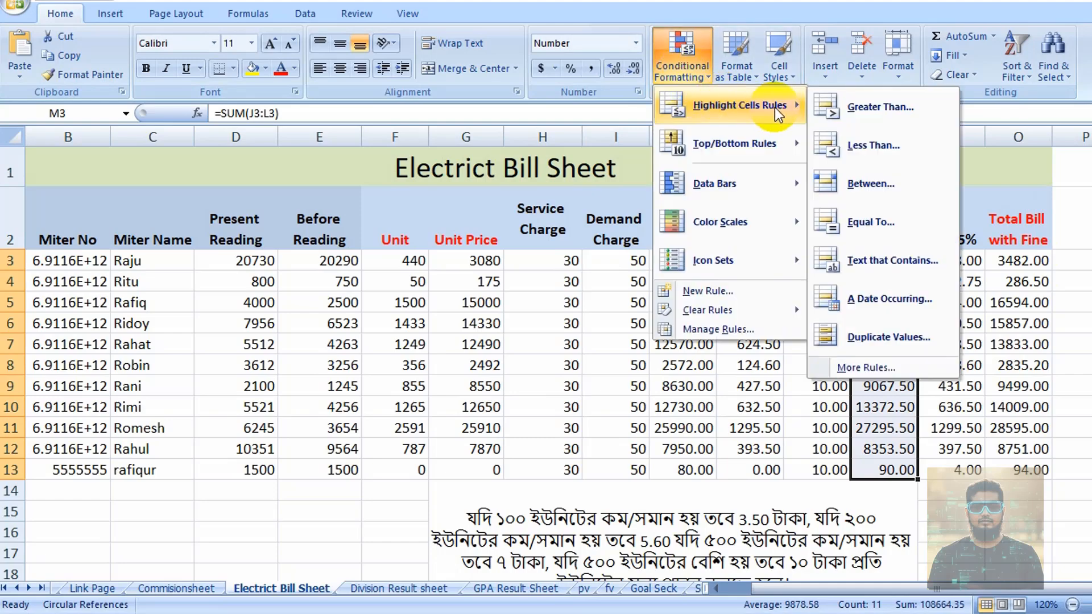
pyautogui.click(878, 111)
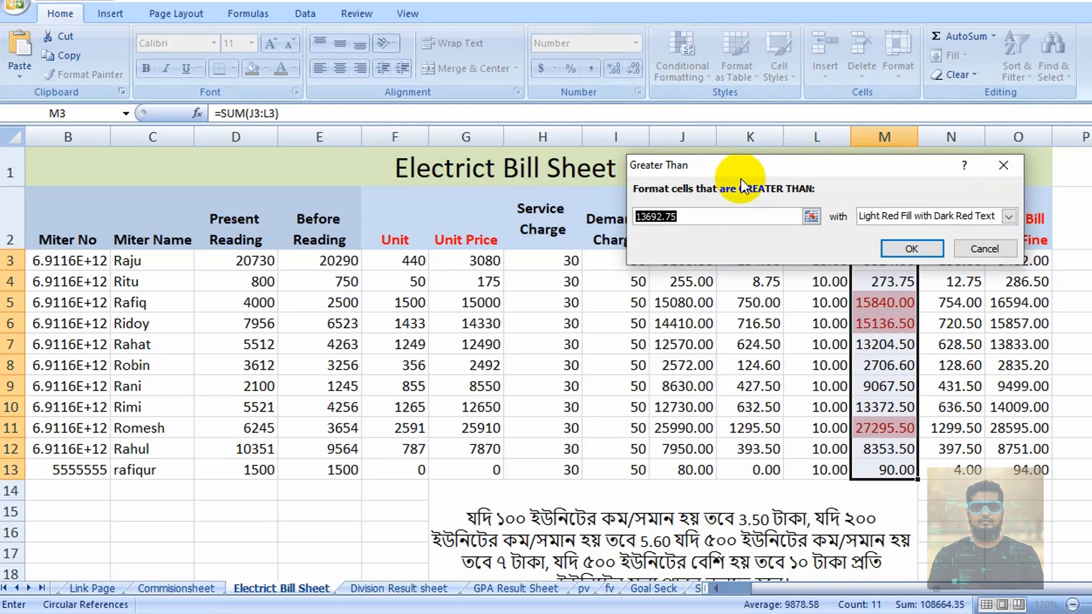
pyautogui.write('1000')
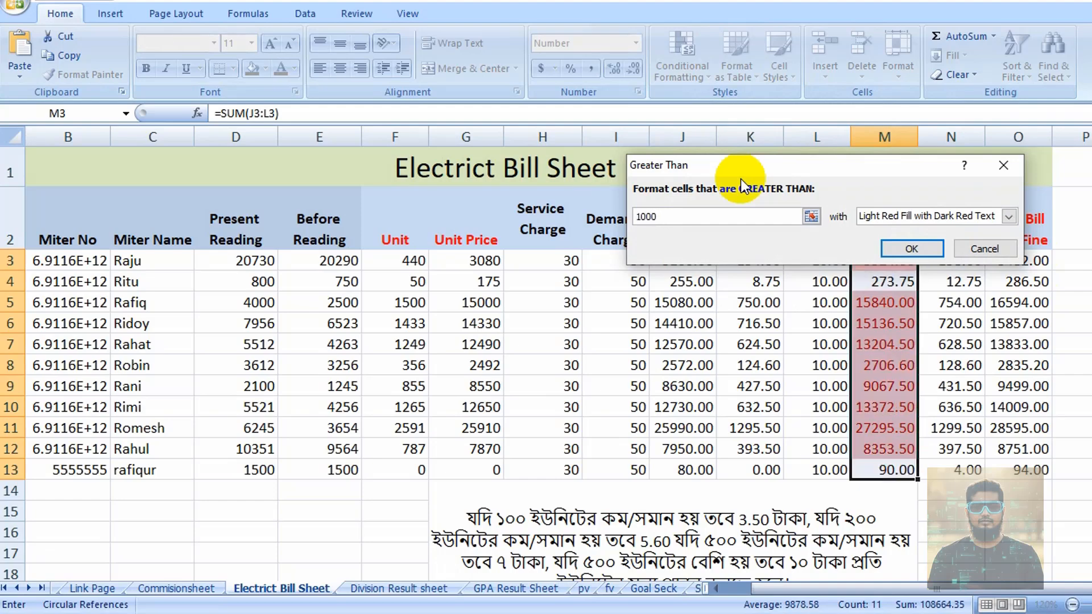
pyautogui.moveTo(759, 164); pyautogui.dragTo(659, 163)
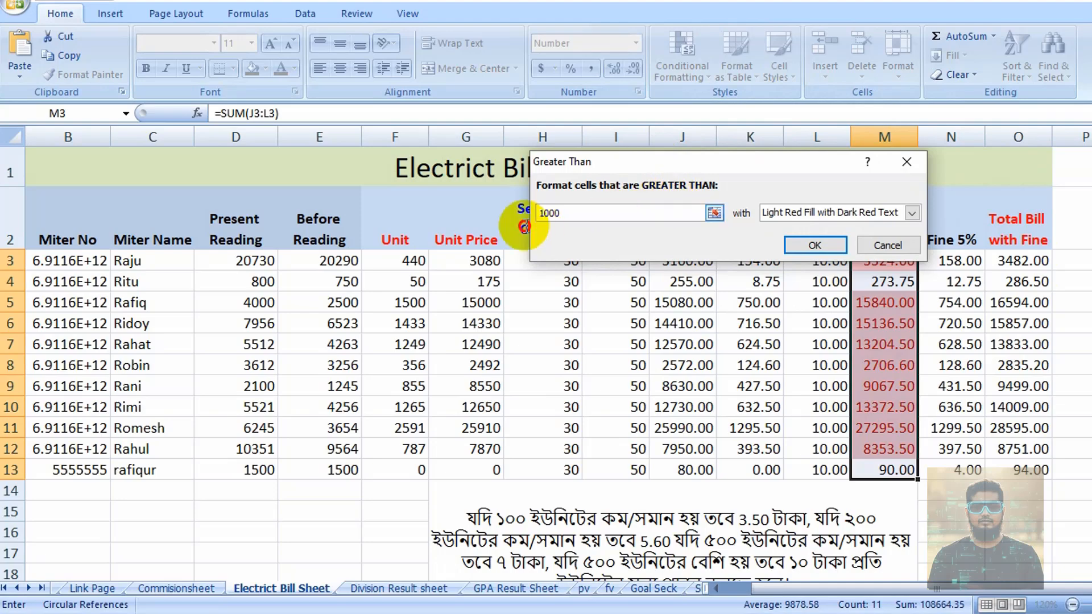
# Set the Greater Than rule's threshold to 20000.
pyautogui.doubleClick(551, 213)
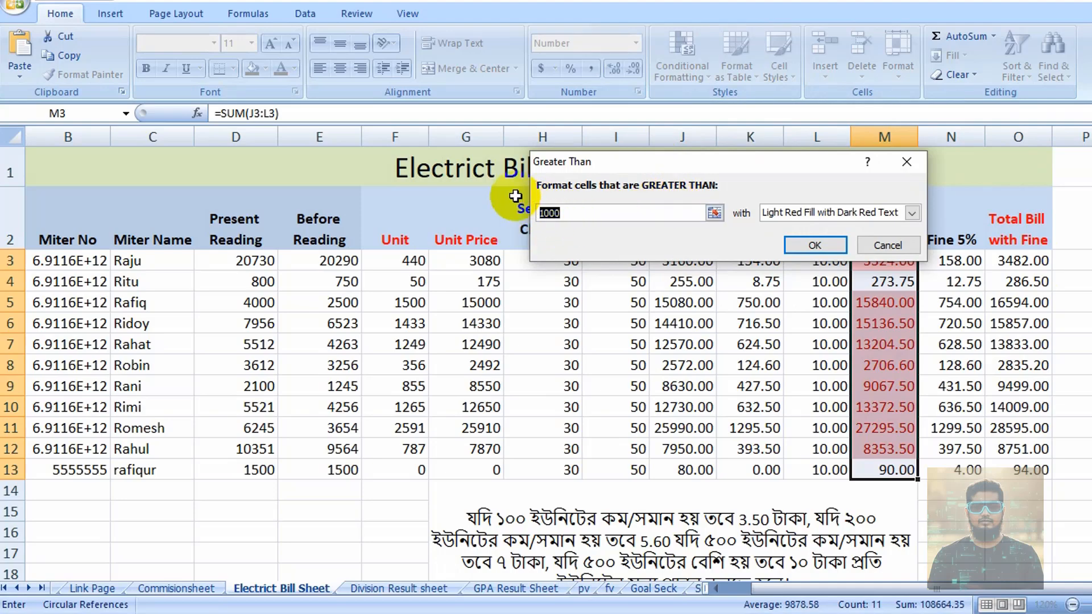
pyautogui.write('2000')
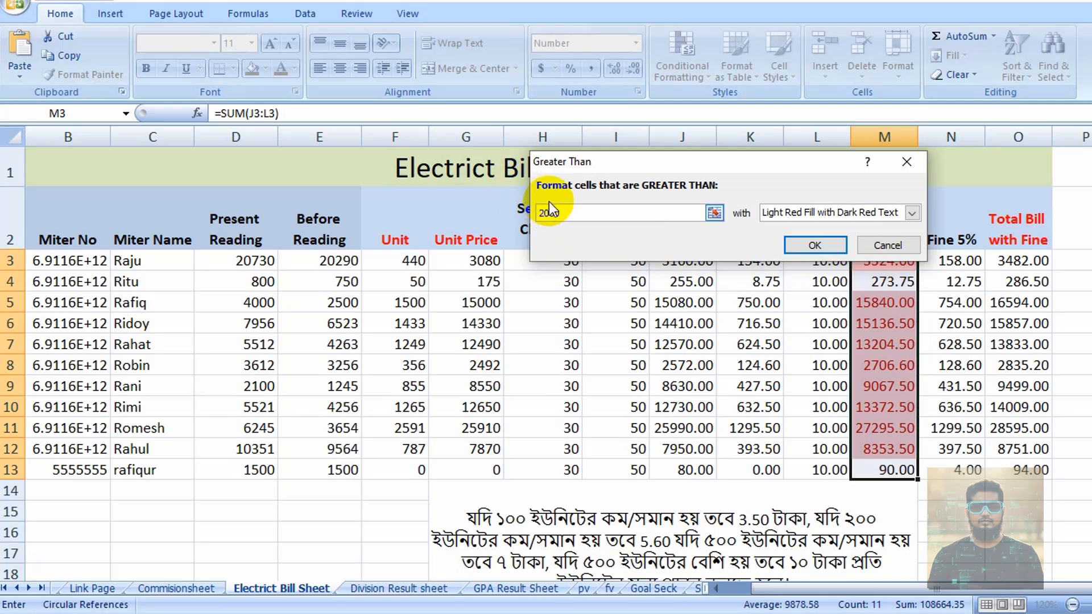
pyautogui.write('0')
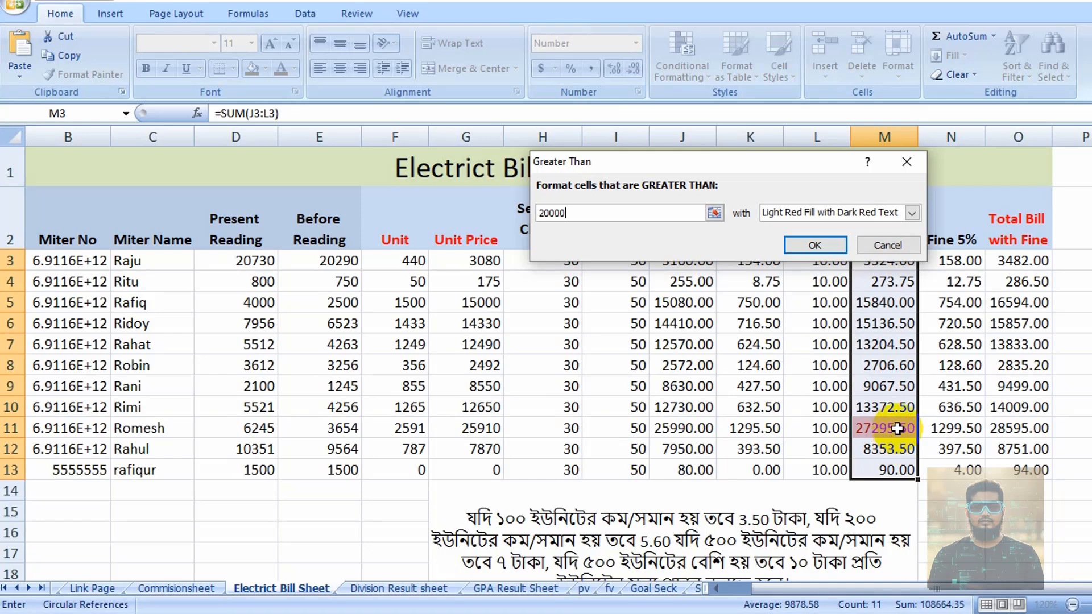
# Give the Greater Than rule on the Total Bill column a custom format with a green fill.
pyautogui.click(907, 213)
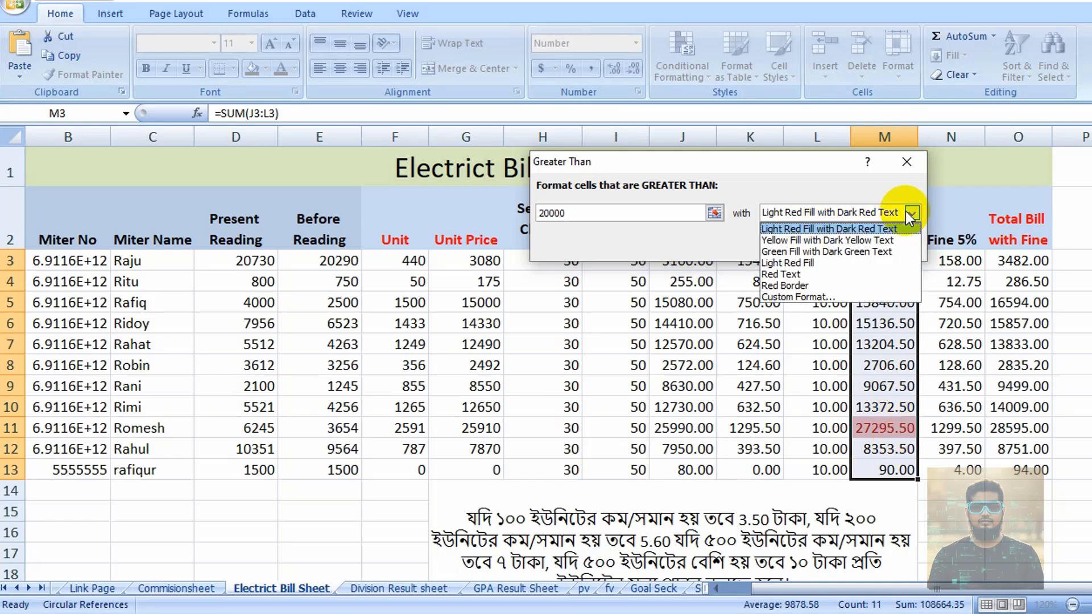
pyautogui.click(812, 296)
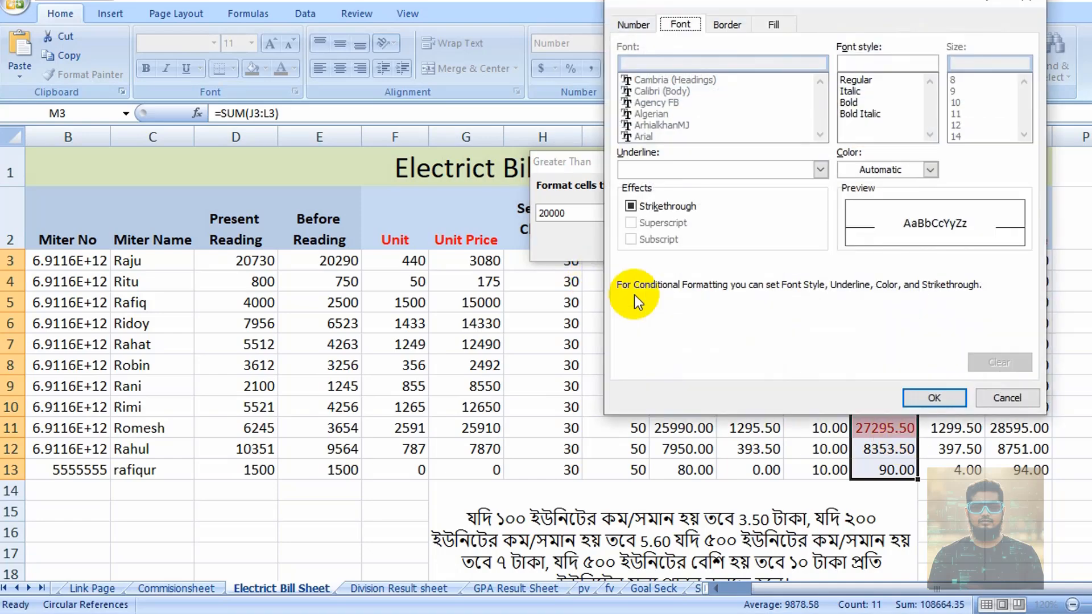
pyautogui.click(768, 25)
pyautogui.click(711, 197)
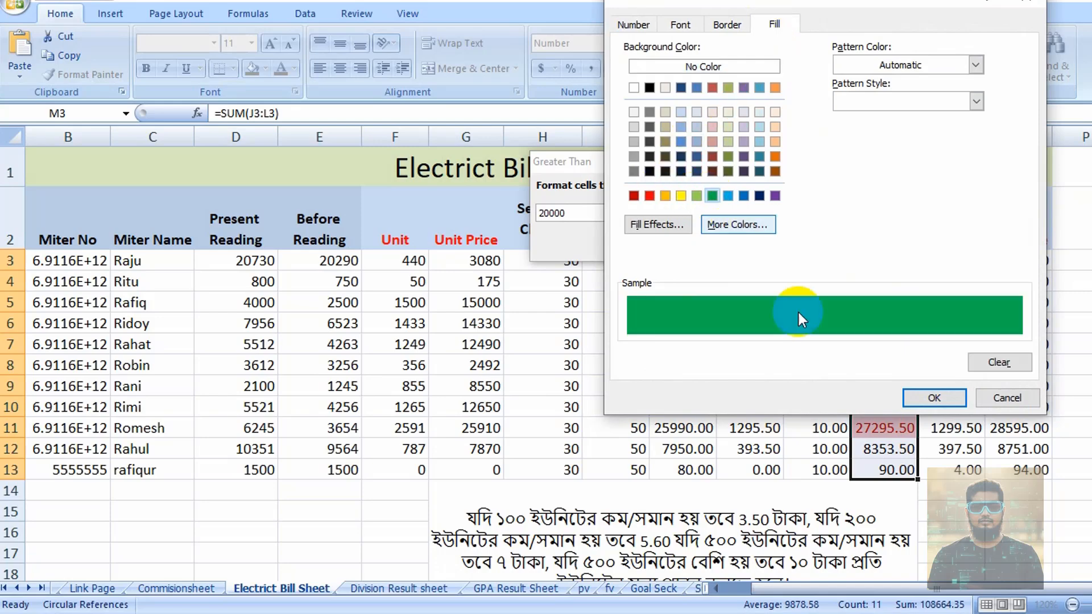
pyautogui.click(933, 396)
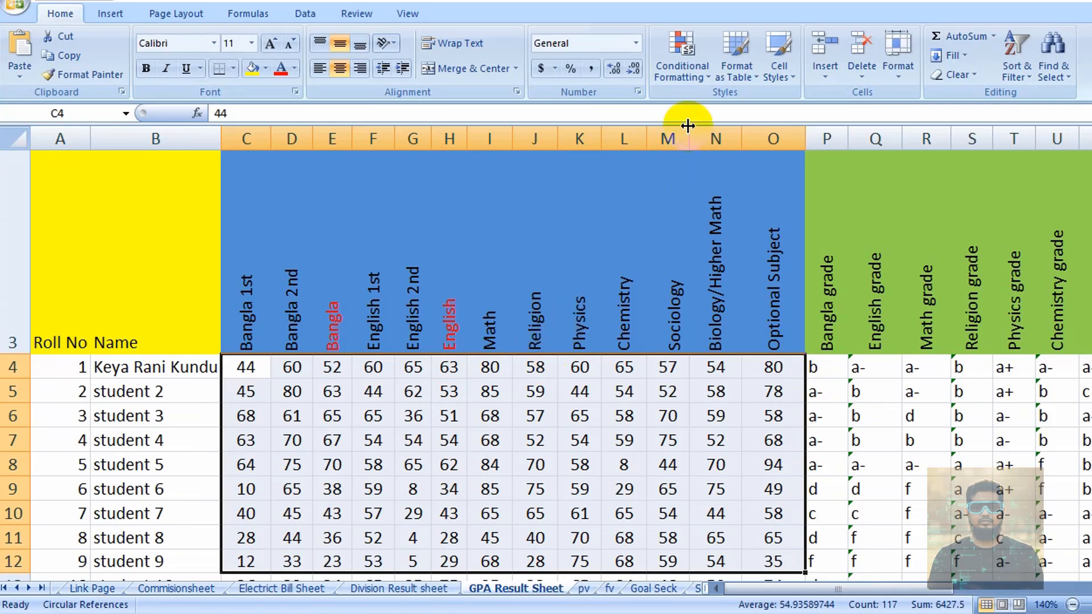
# Try a Between highlight rule on the marks in C4:O12 with limits 80 to 100 and 90 to 100, and cancel it.
pyautogui.click(694, 73)
pyautogui.moveTo(711, 101)
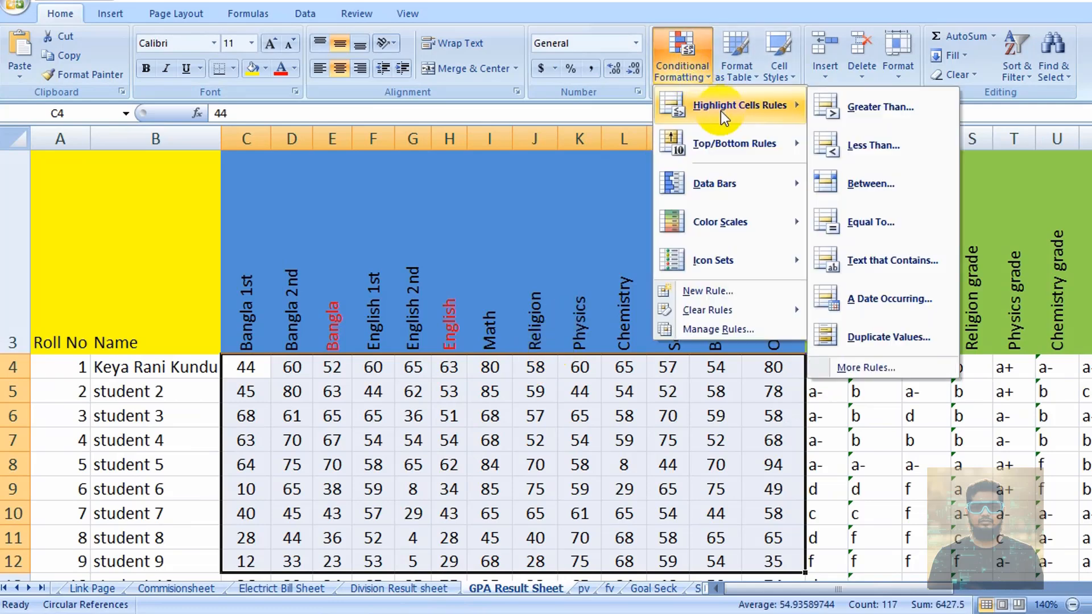
pyautogui.click(880, 182)
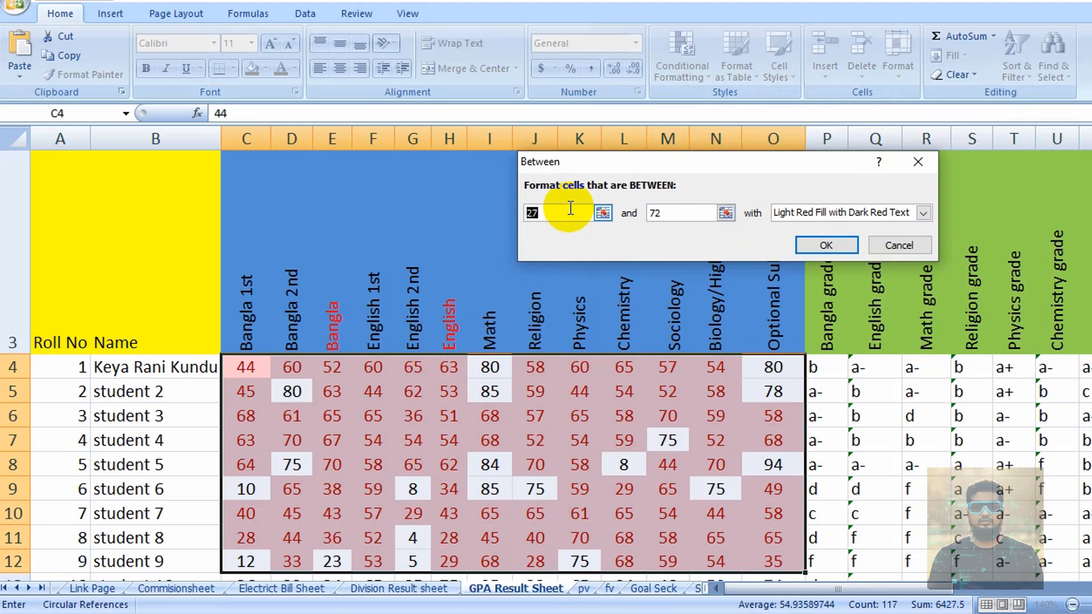
pyautogui.write('80')
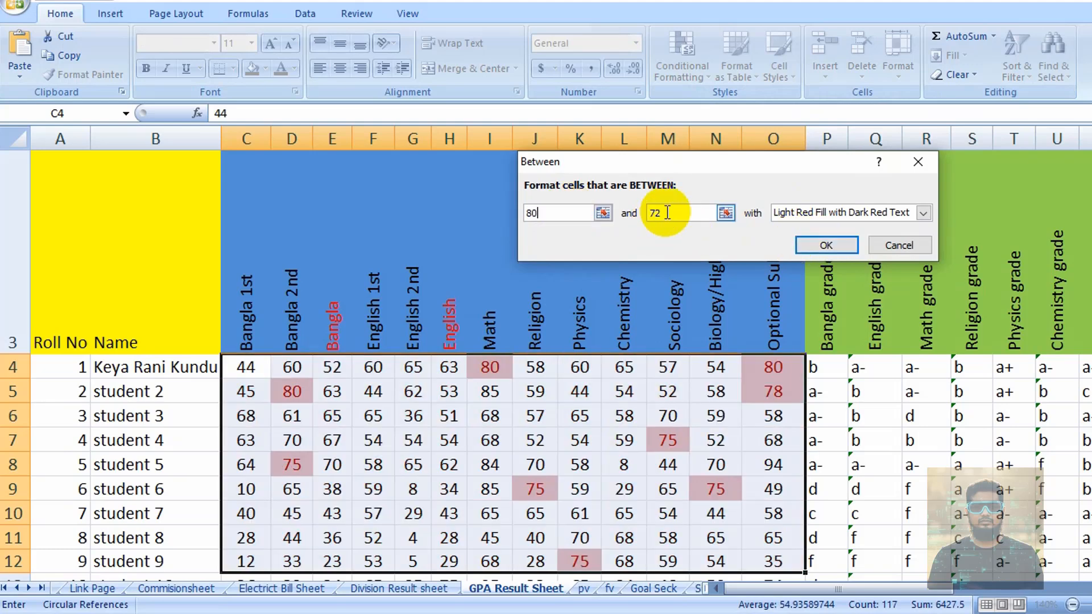
pyautogui.moveTo(667, 212); pyautogui.dragTo(641, 213)
pyautogui.write('100')
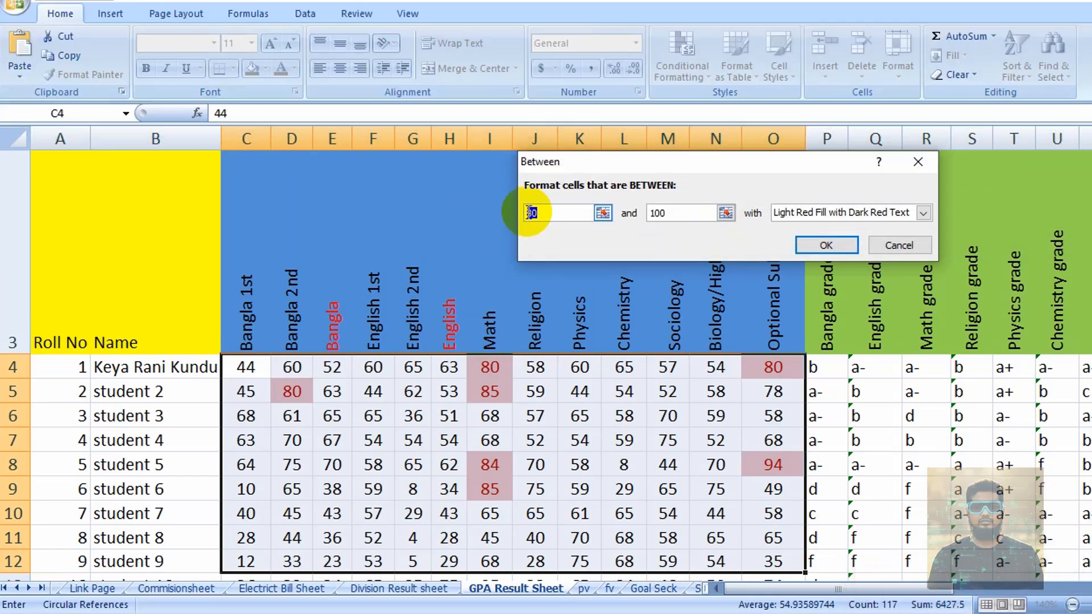
pyautogui.write('90')
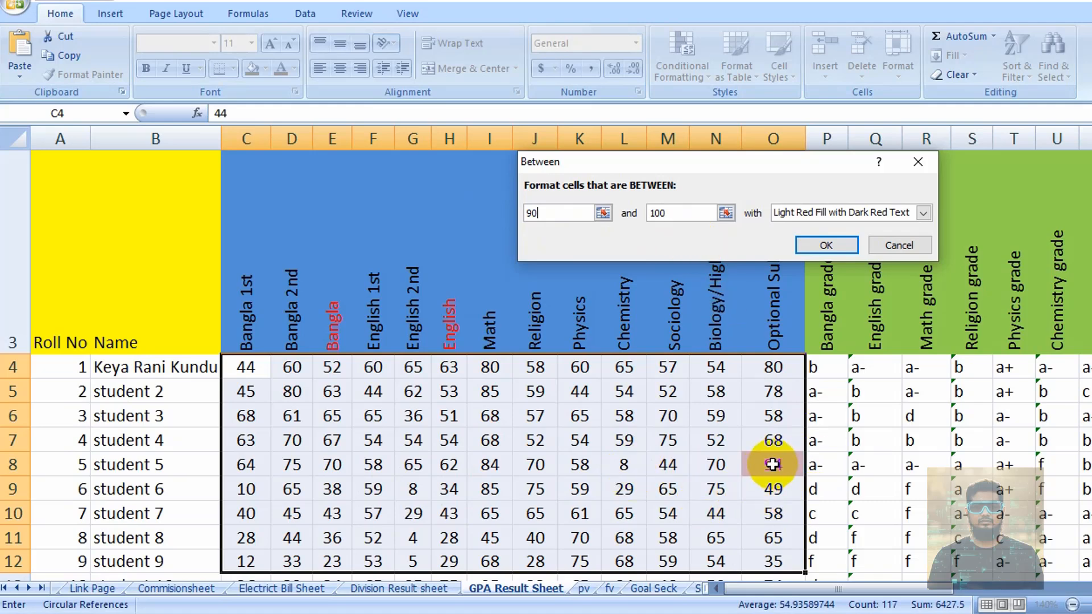
pyautogui.press('Escape')
# Highlight marks in C4:O12 equal to 33 with Light Red Fill with Dark Red Text.
pyautogui.click(683, 57)
pyautogui.moveTo(740, 104)
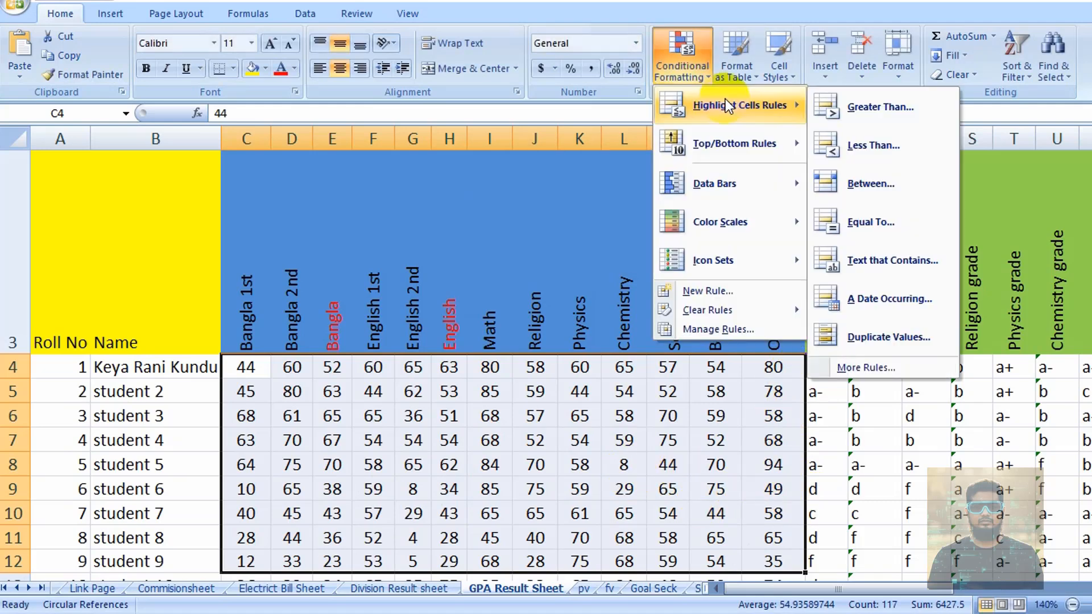
pyautogui.click(887, 222)
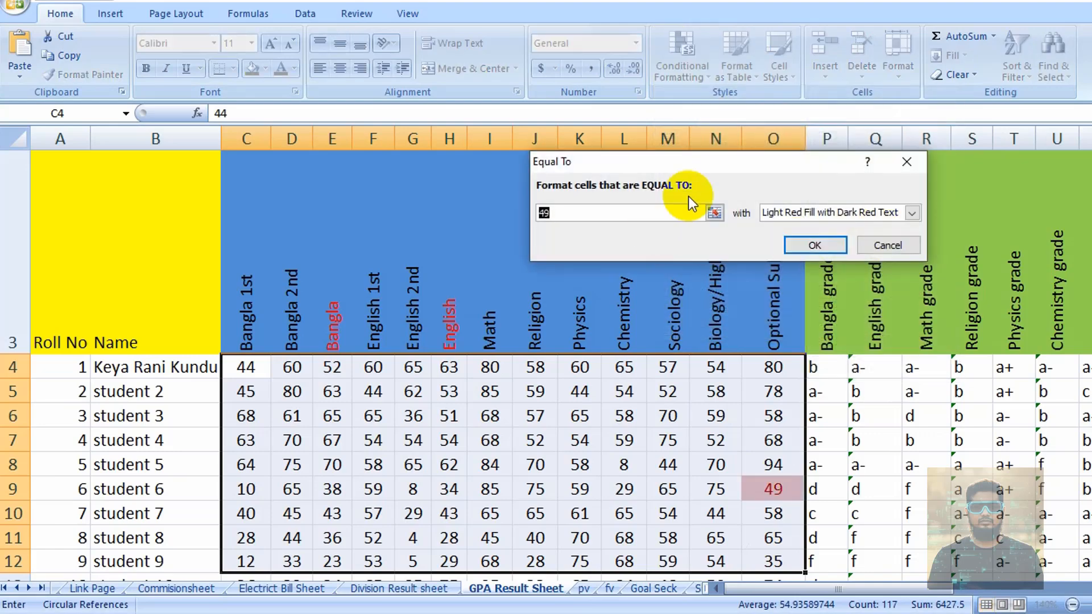
pyautogui.write('33')
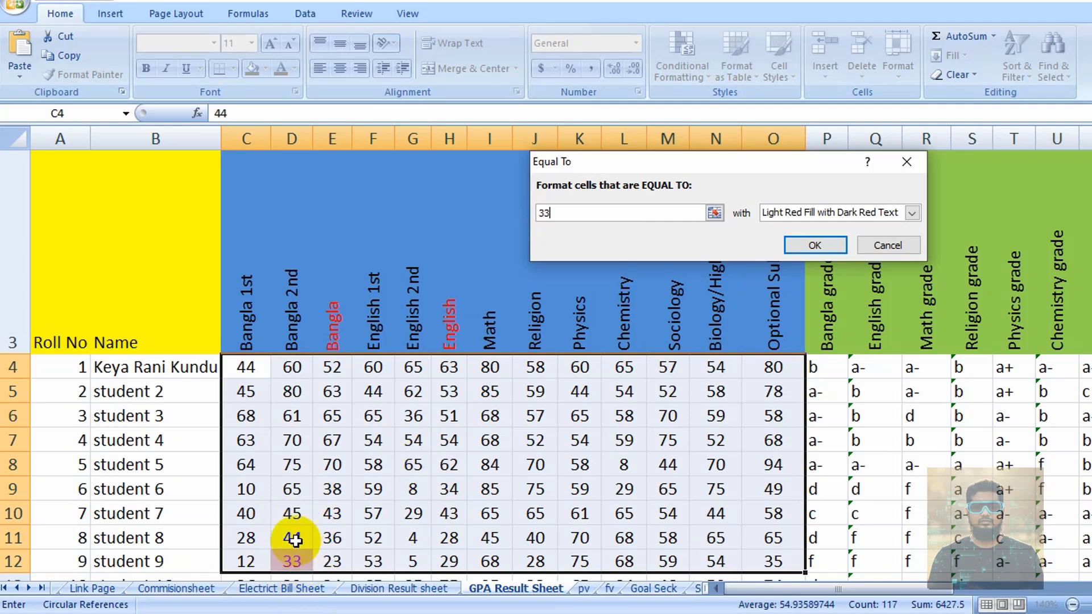
pyautogui.click(815, 245)
# Apply the Equal To rule for 33 to the marks in C4:O12 once more and select cell D12.
pyautogui.click(683, 63)
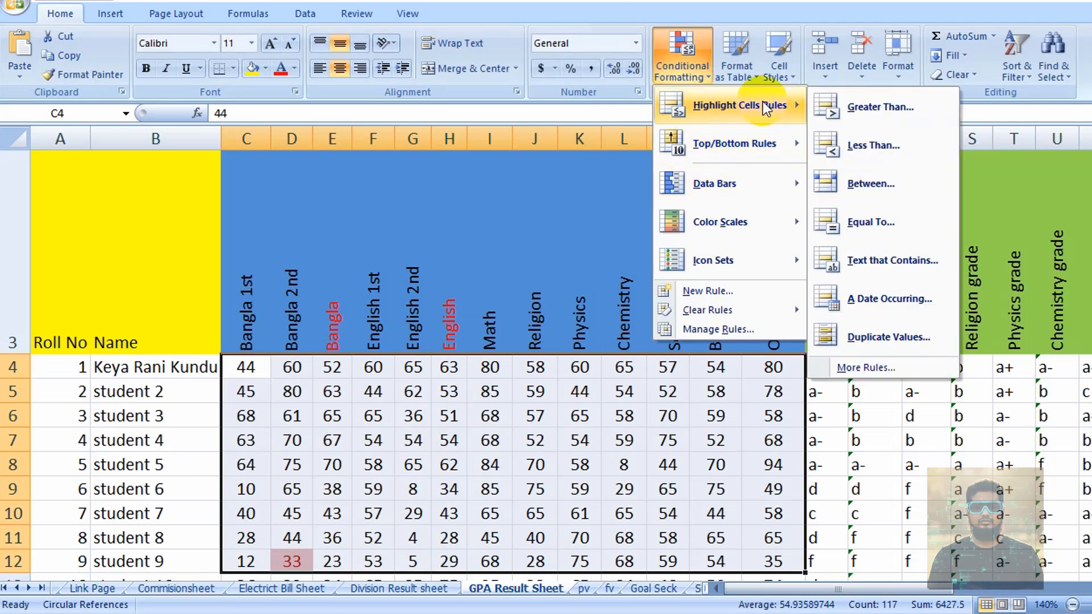
pyautogui.moveTo(783, 158)
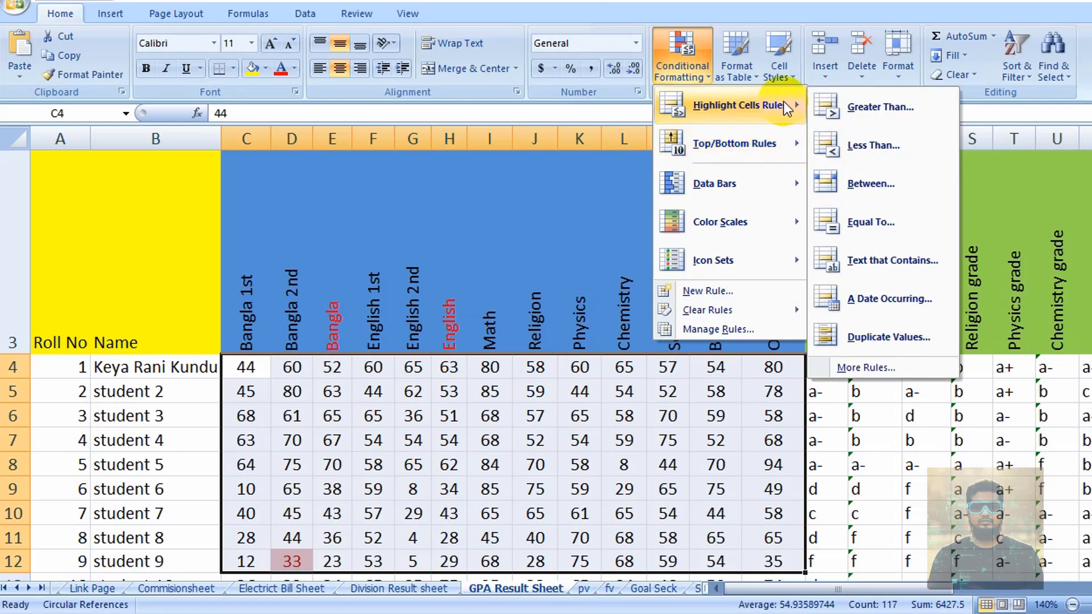
pyautogui.click(878, 222)
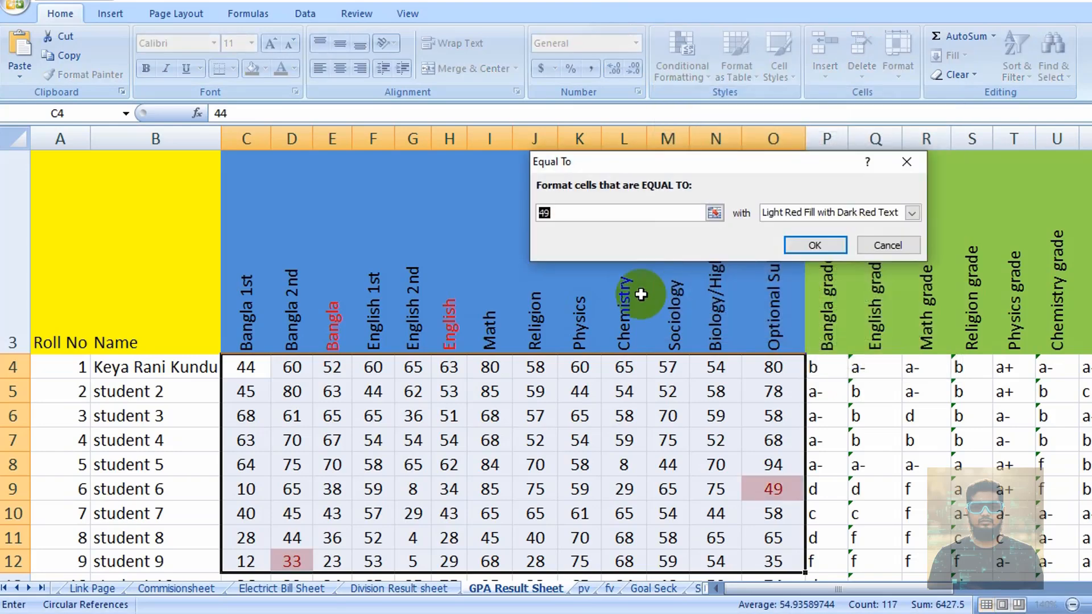
pyautogui.write('33')
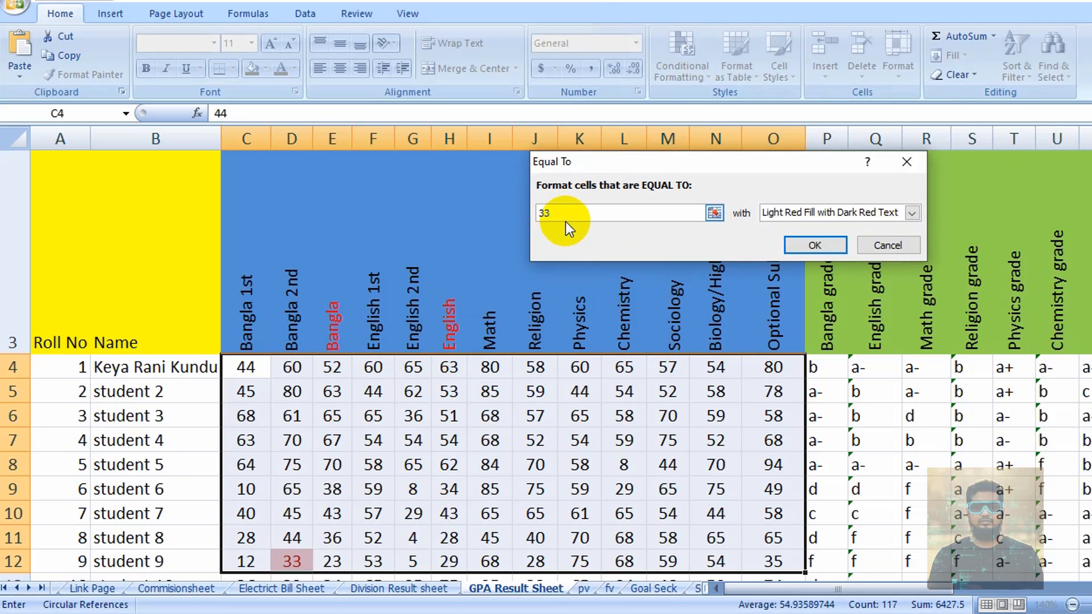
pyautogui.click(813, 245)
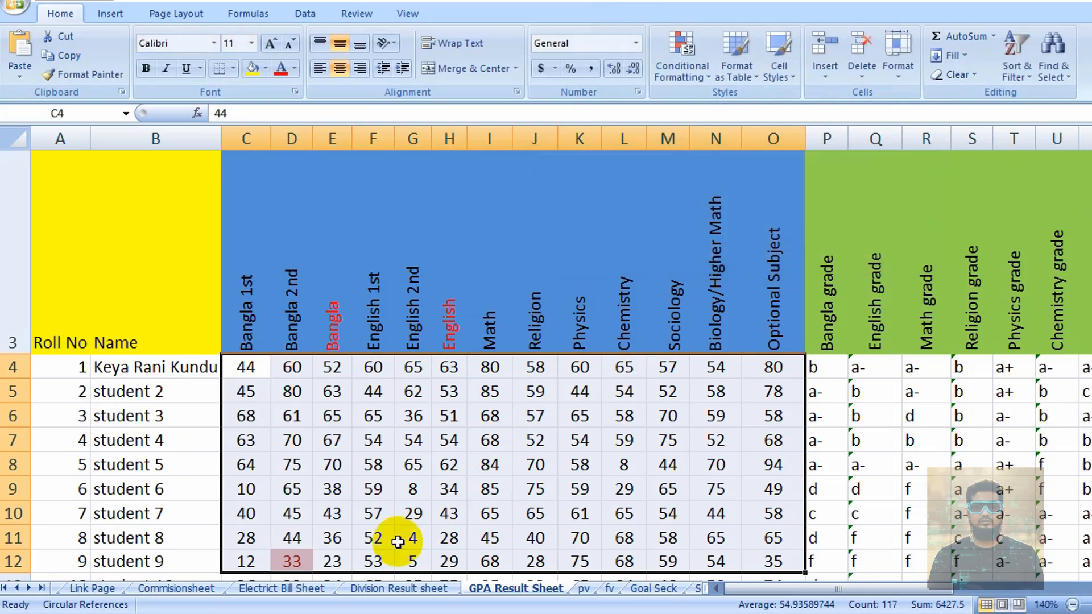
pyautogui.click(293, 559)
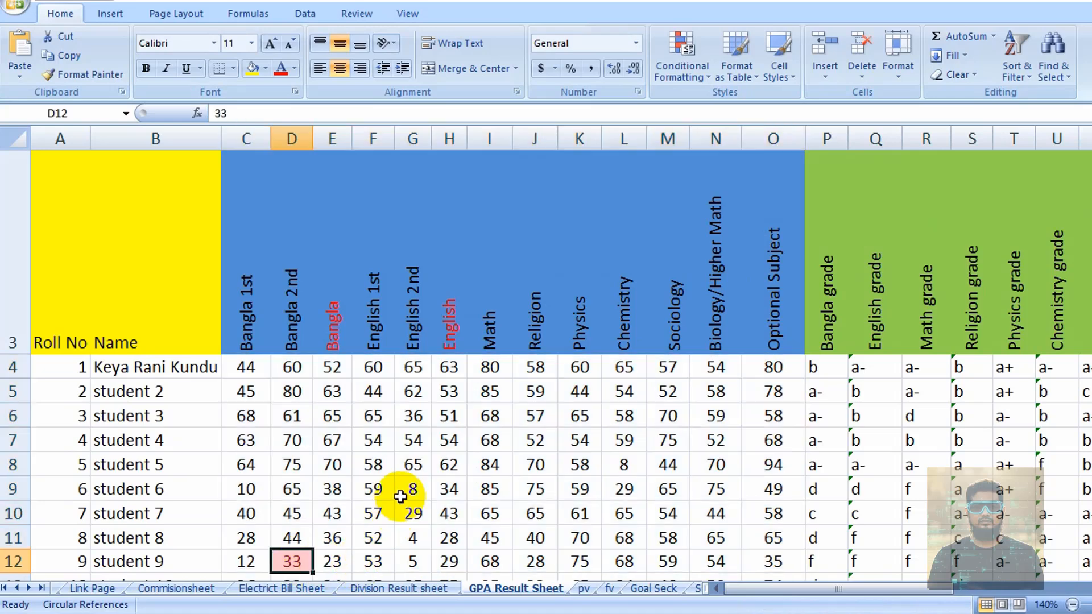
pyautogui.click(682, 65)
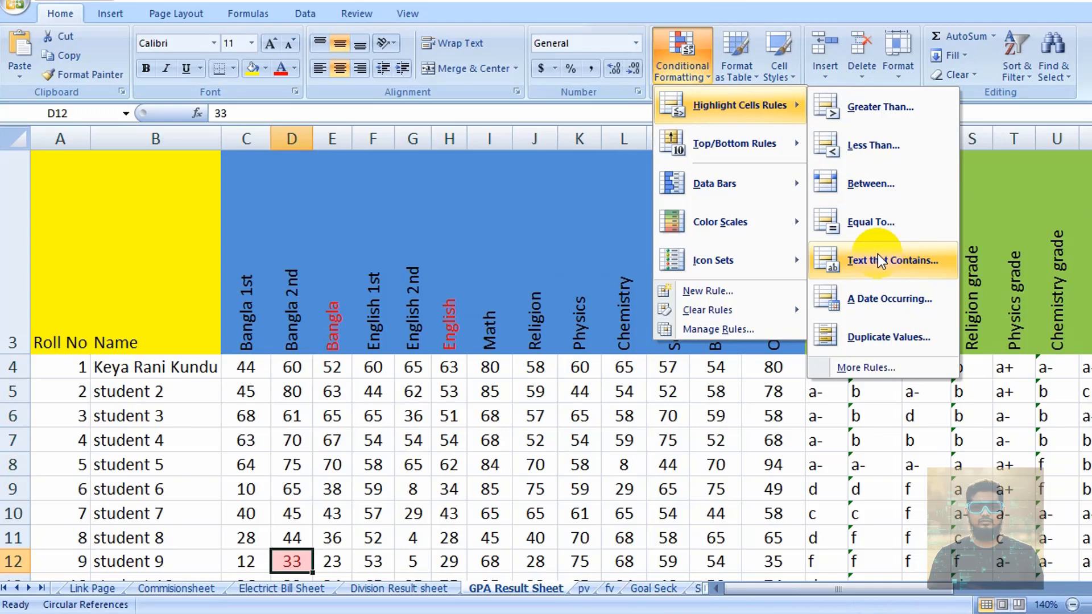
pyautogui.click(341, 410)
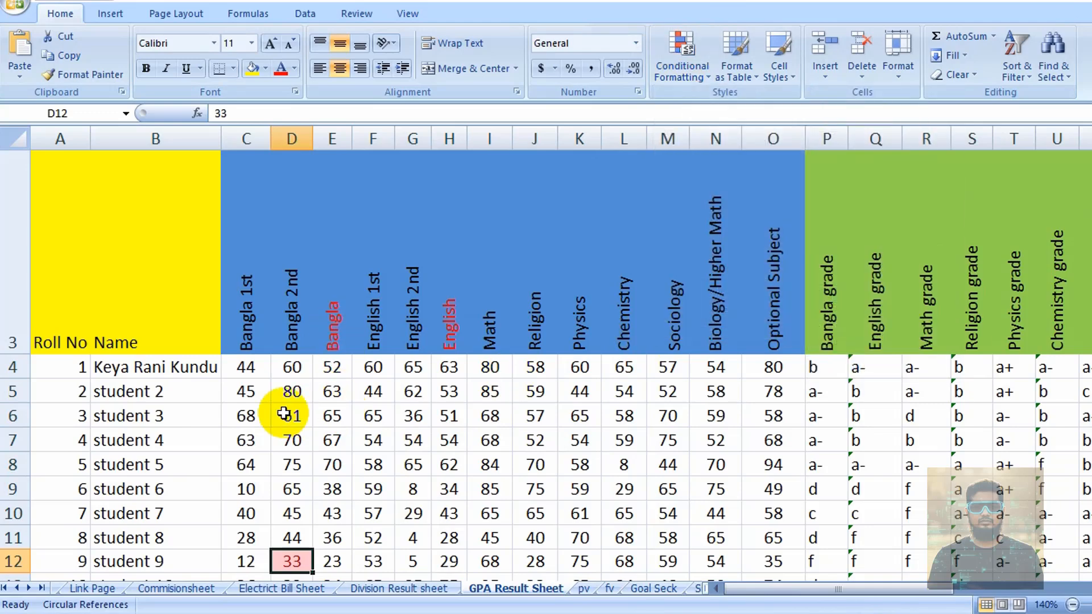
pyautogui.scroll(-3, 331, 415)
pyautogui.scroll(3, 331, 414)
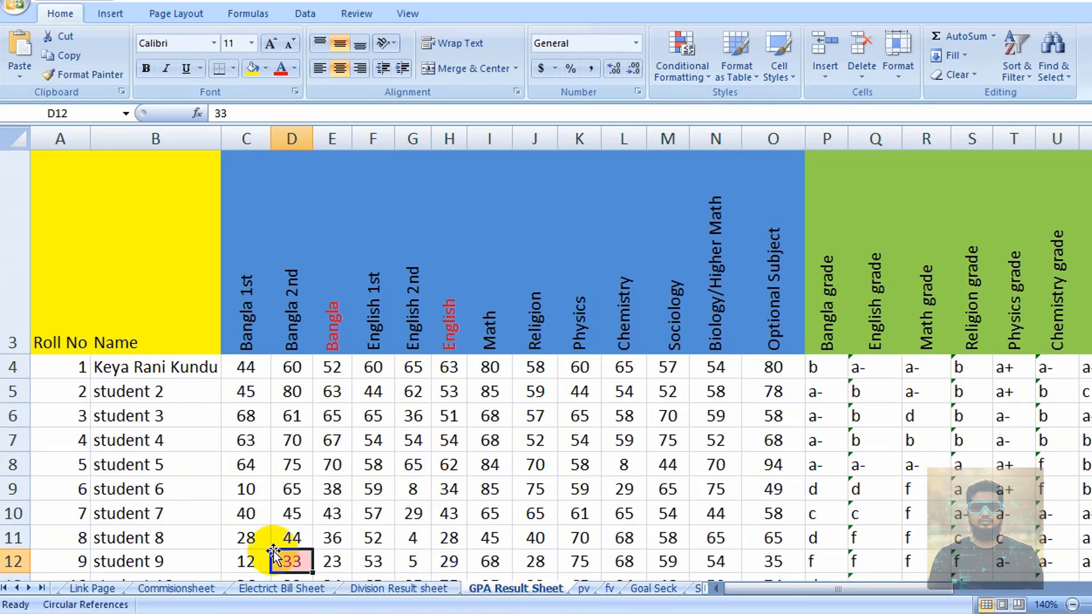
# On the Electrict Bill Sheet, start a Text That Contains highlight rule for Miter Name cells C2:C13, entering one customer's name as the text.
pyautogui.click(282, 588)
pyautogui.moveTo(153, 228); pyautogui.dragTo(165, 478)
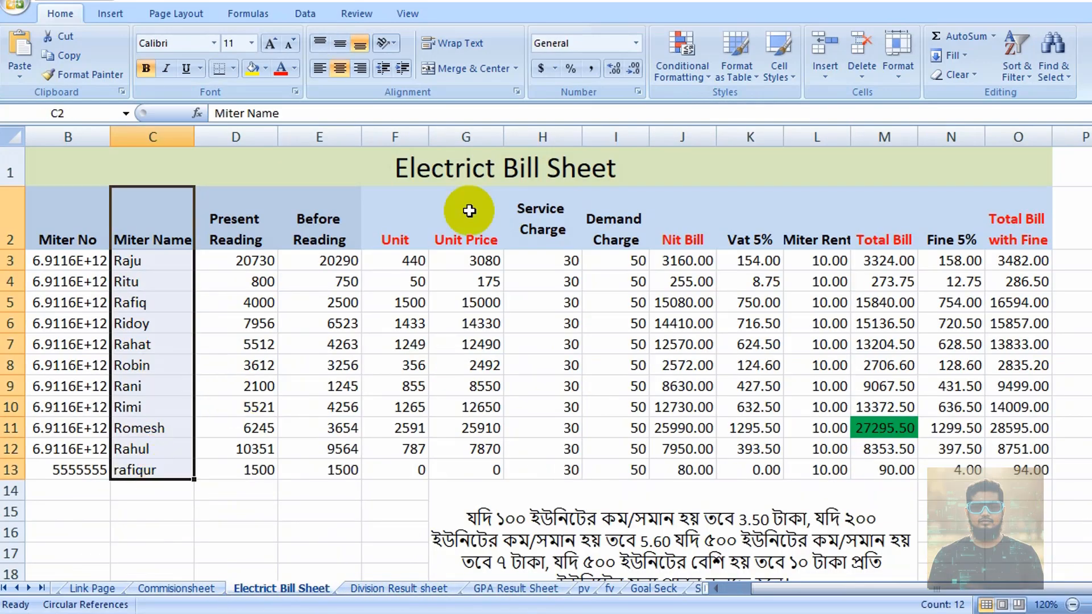
pyautogui.click(706, 68)
pyautogui.moveTo(724, 103)
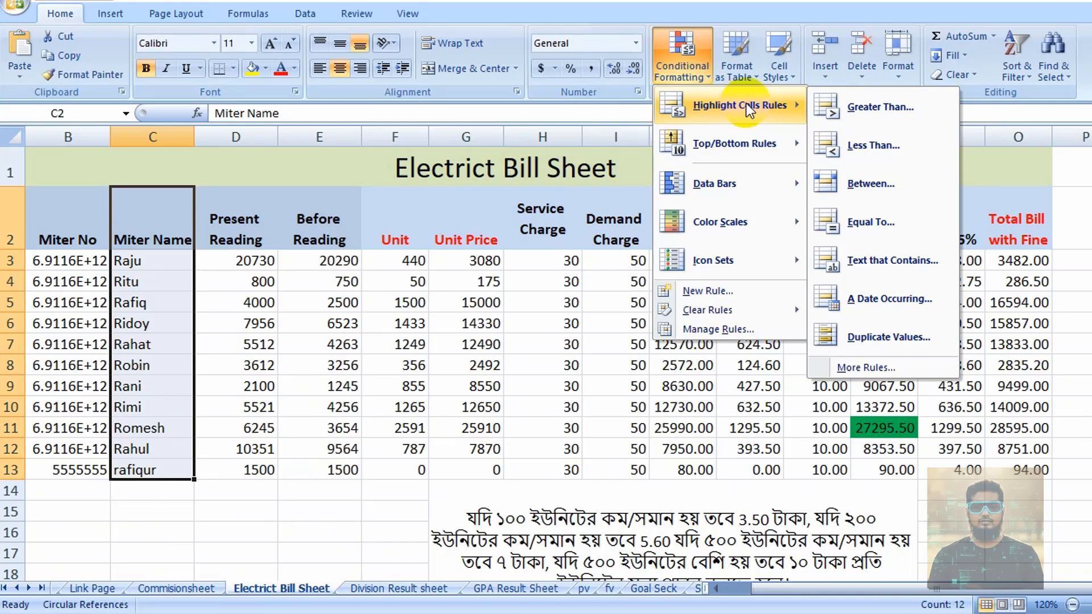
pyautogui.click(887, 266)
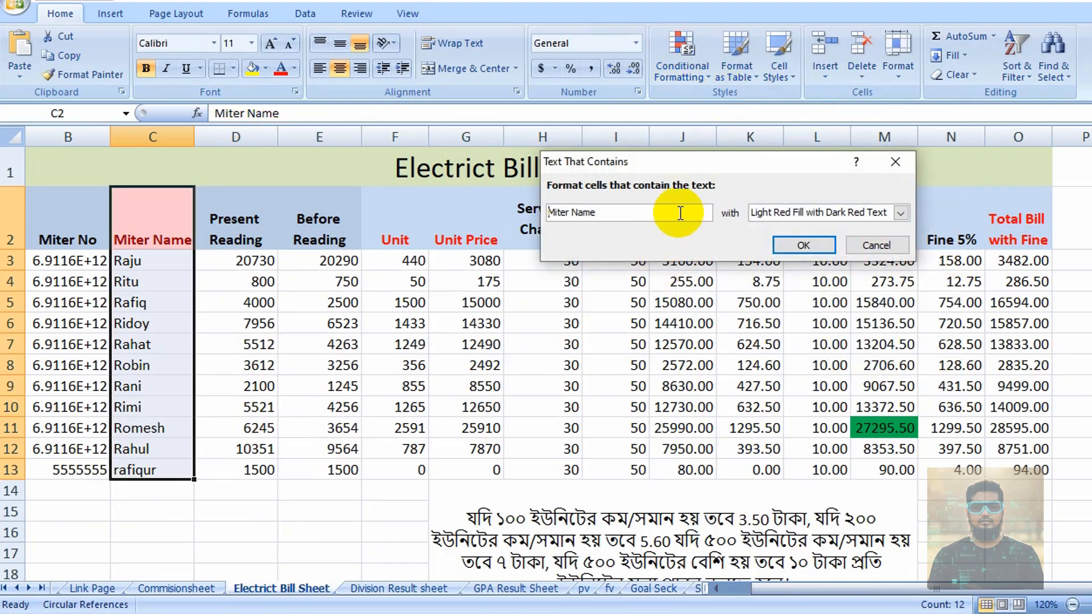
pyautogui.moveTo(658, 213); pyautogui.dragTo(489, 215)
pyautogui.write('r')
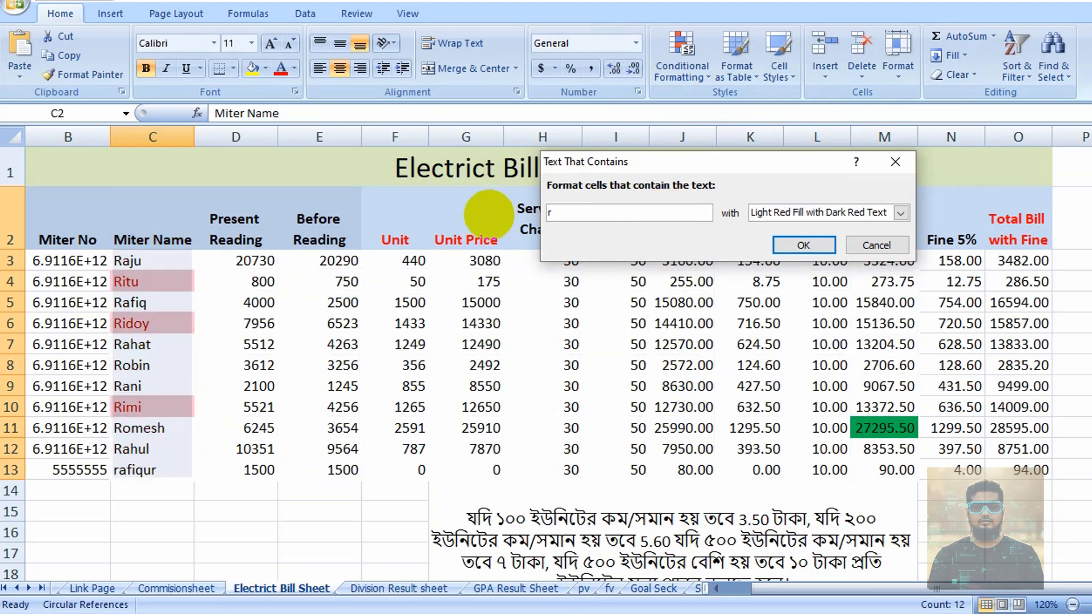
pyautogui.write('imi')
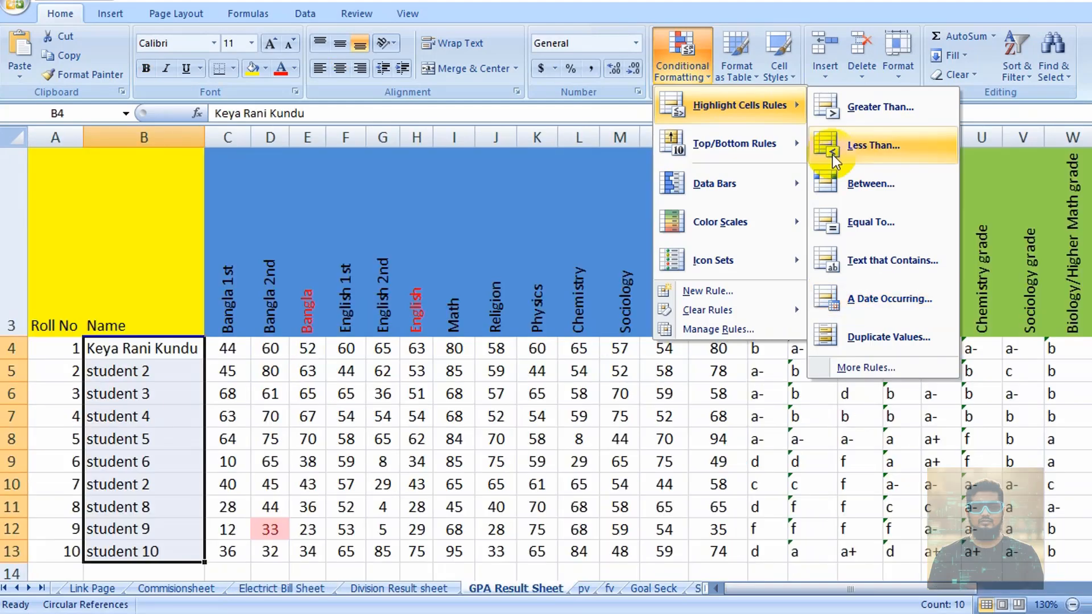
# Highlight duplicate student names in B4:B13 of the GPA Result Sheet with Light Red Fill with Dark Red Text.
pyautogui.click(884, 340)
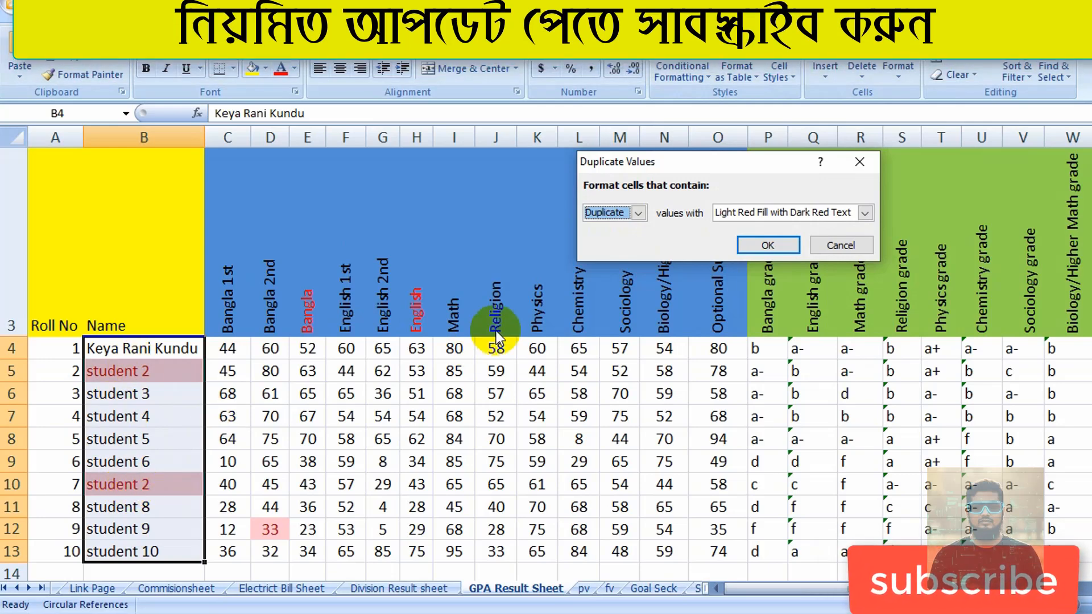
pyautogui.click(766, 245)
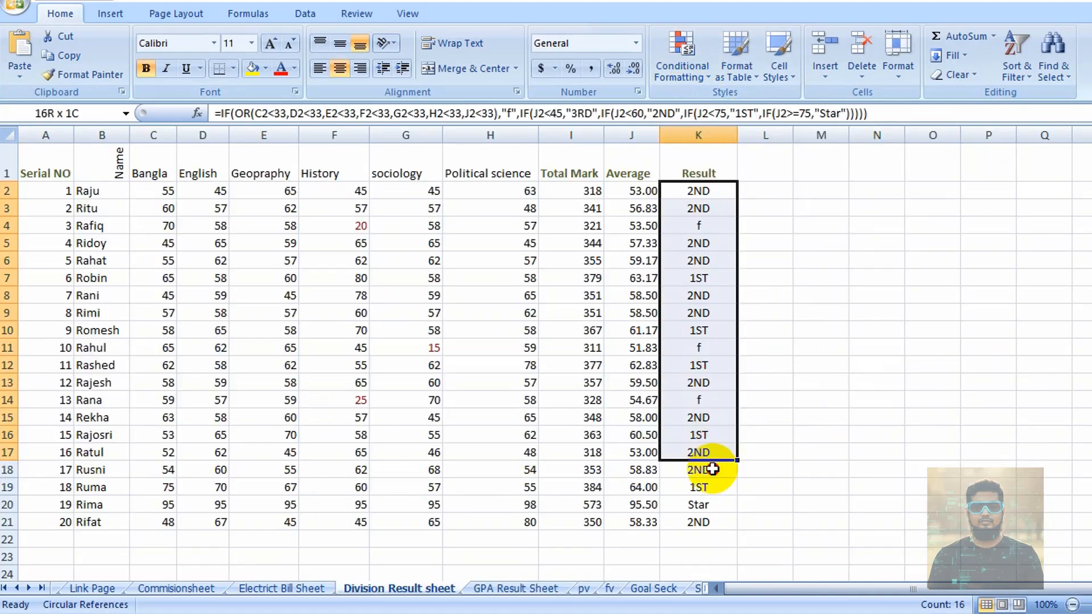
pyautogui.moveTo(707, 463); pyautogui.dragTo(704, 522)
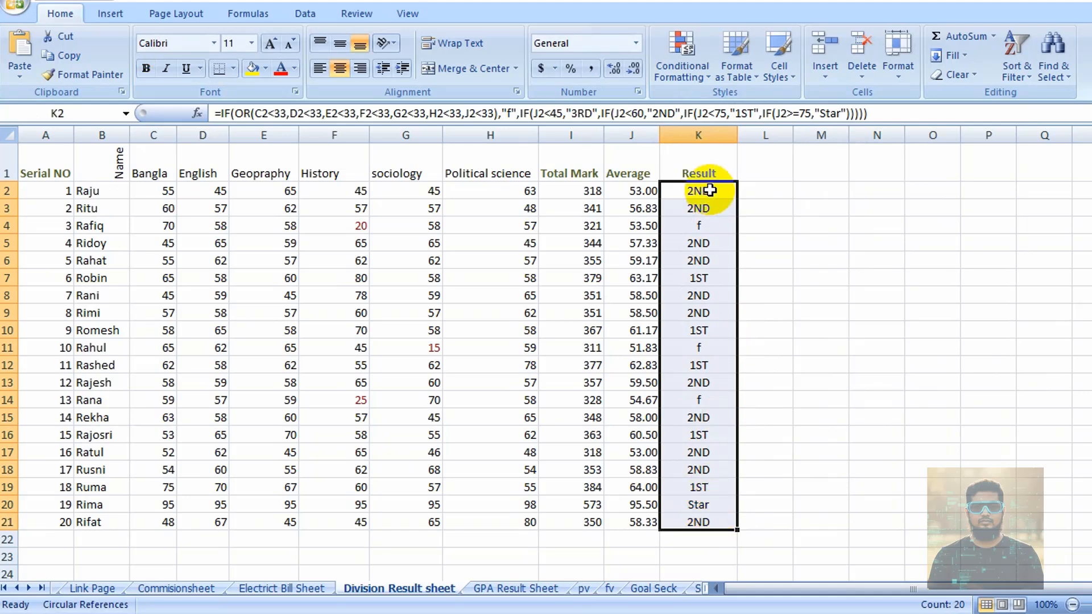
pyautogui.click(799, 225)
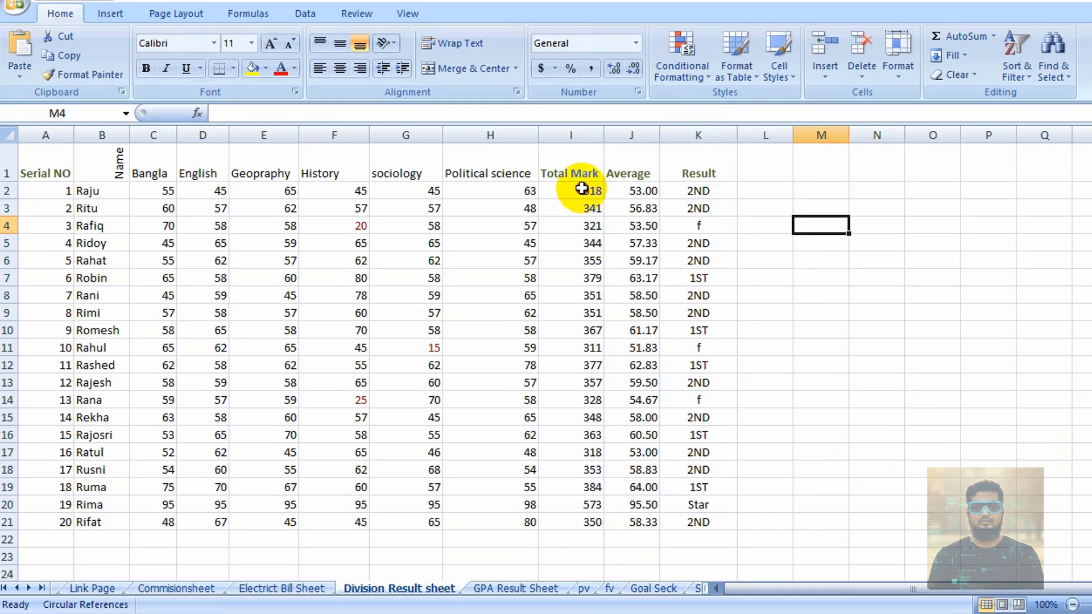
pyautogui.moveTo(582, 188); pyautogui.dragTo(594, 523)
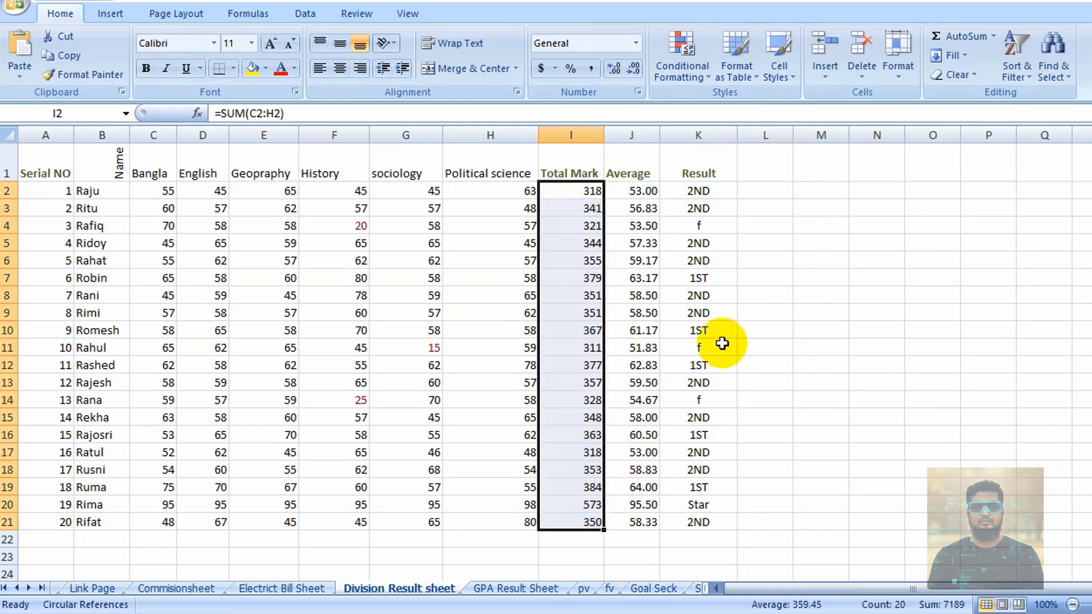
pyautogui.moveTo(718, 193); pyautogui.dragTo(698, 516)
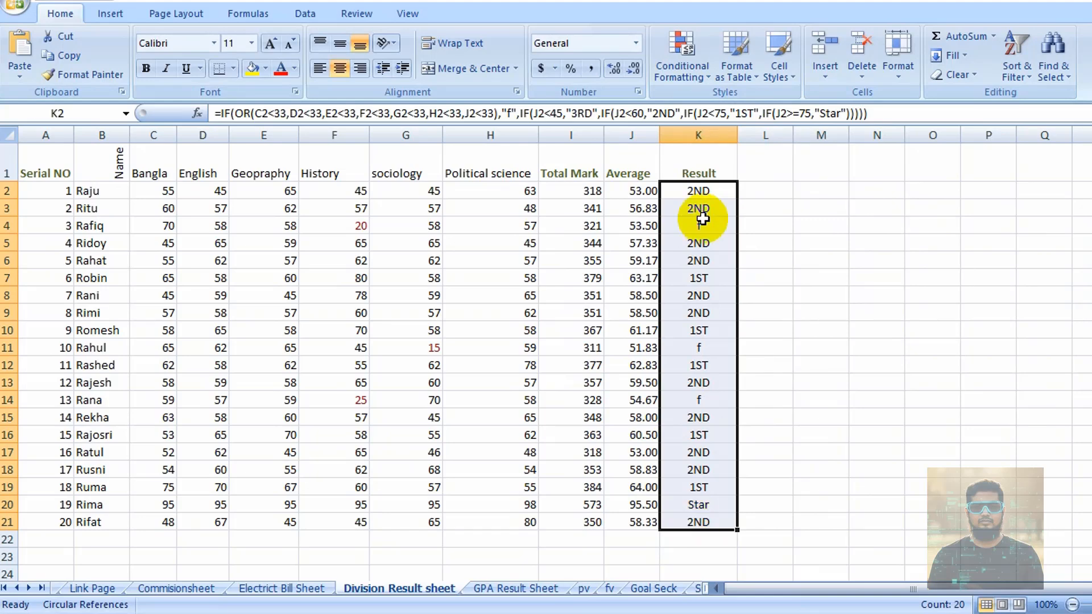
pyautogui.click(572, 189)
pyautogui.click(569, 295)
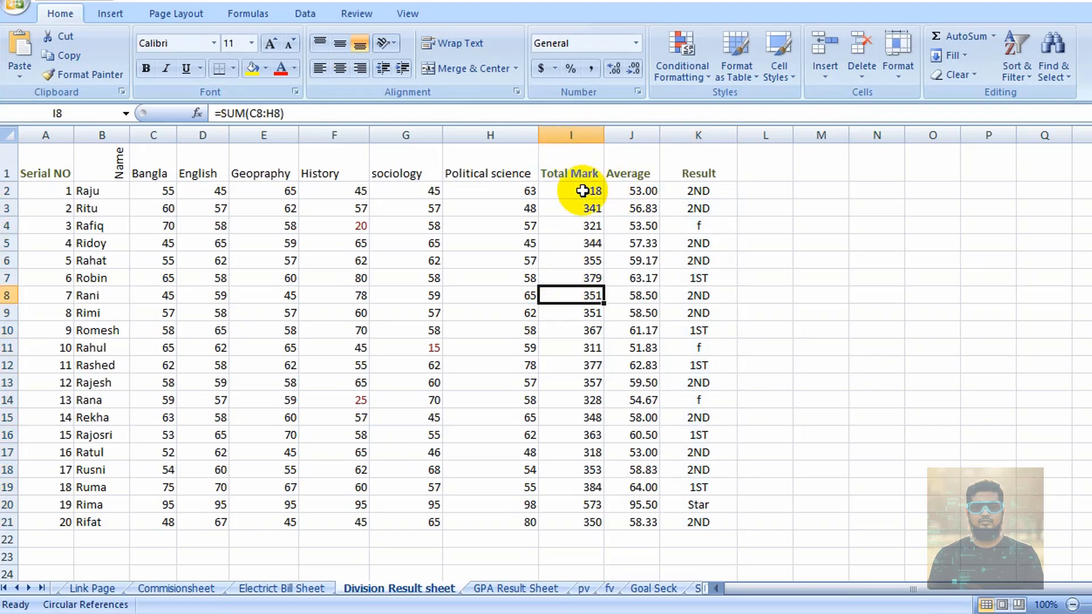
# Highlight the top 3 values of the Total Mark column I2:I21 on the Division Result sheet with Light Red Fill with Dark Red Text.
pyautogui.moveTo(582, 191); pyautogui.dragTo(593, 519)
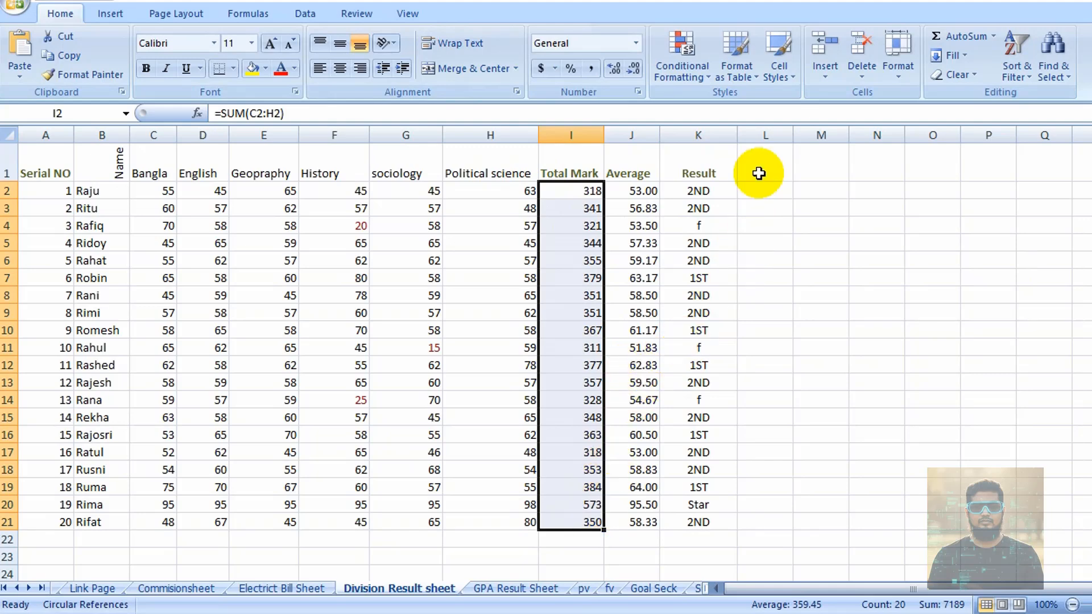
pyautogui.click(686, 75)
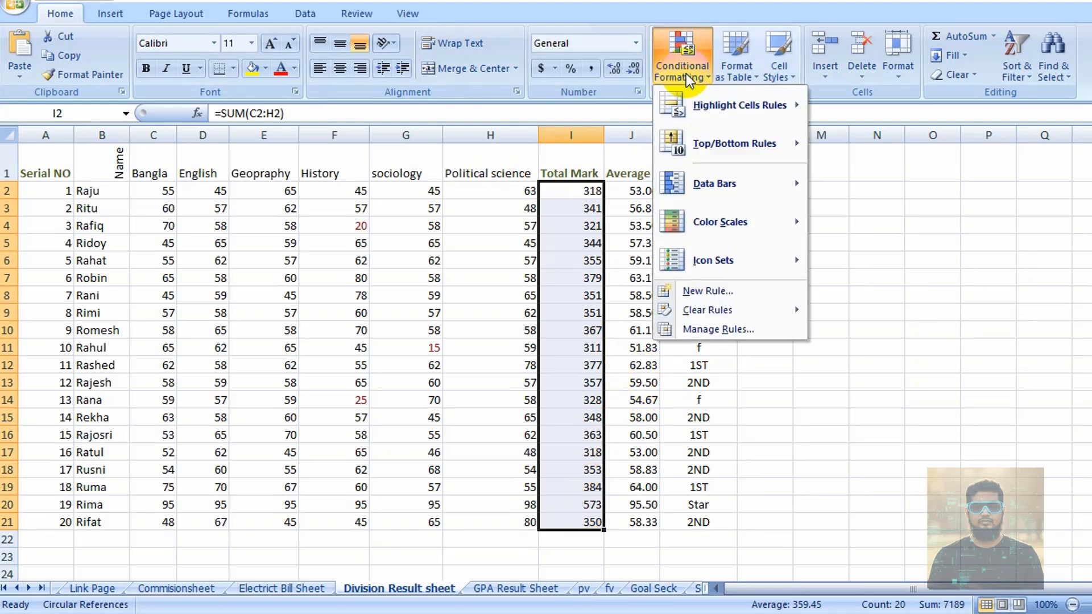
pyautogui.moveTo(727, 107)
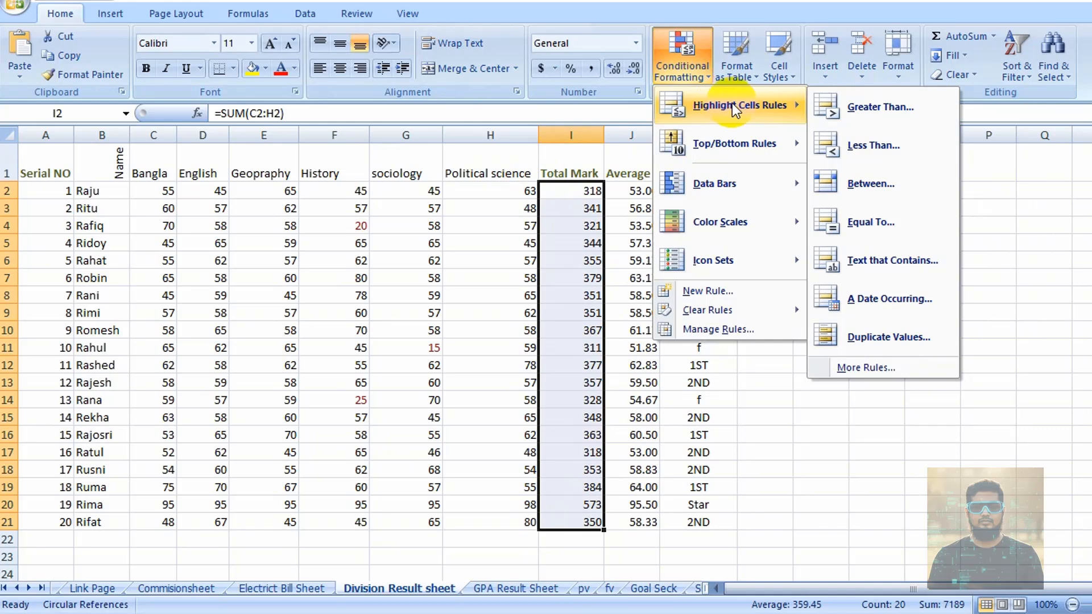
pyautogui.moveTo(738, 145)
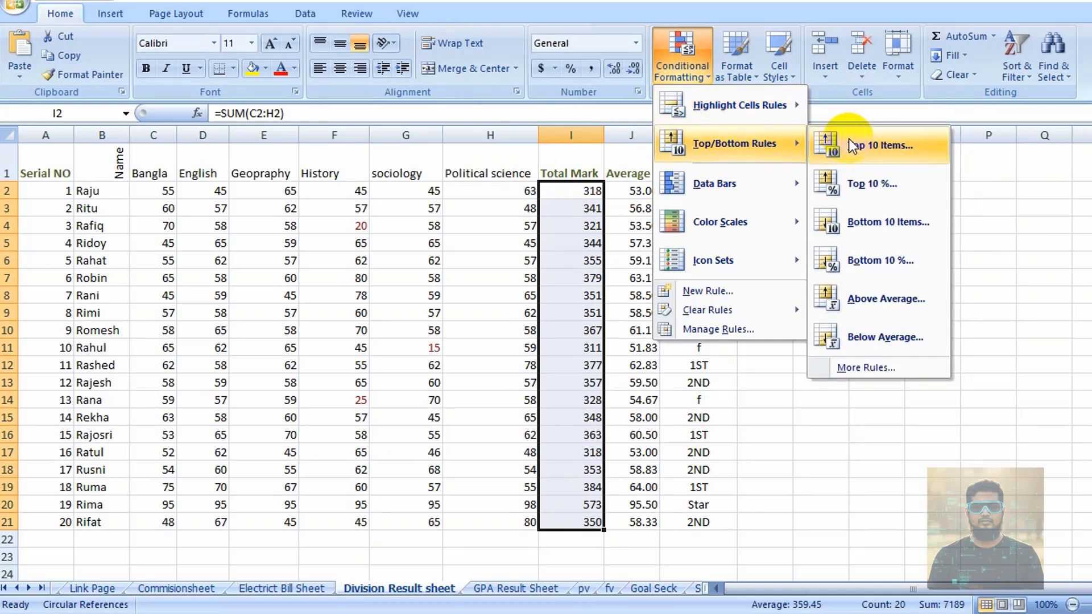
pyautogui.click(886, 146)
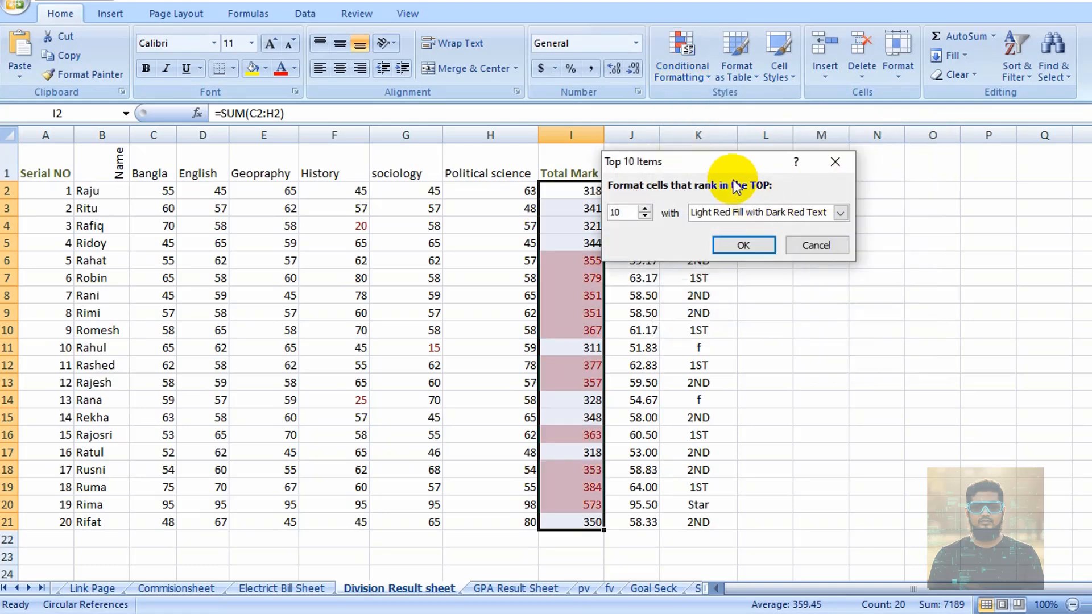
pyautogui.moveTo(712, 159); pyautogui.dragTo(824, 165)
pyautogui.moveTo(743, 215); pyautogui.dragTo(702, 216)
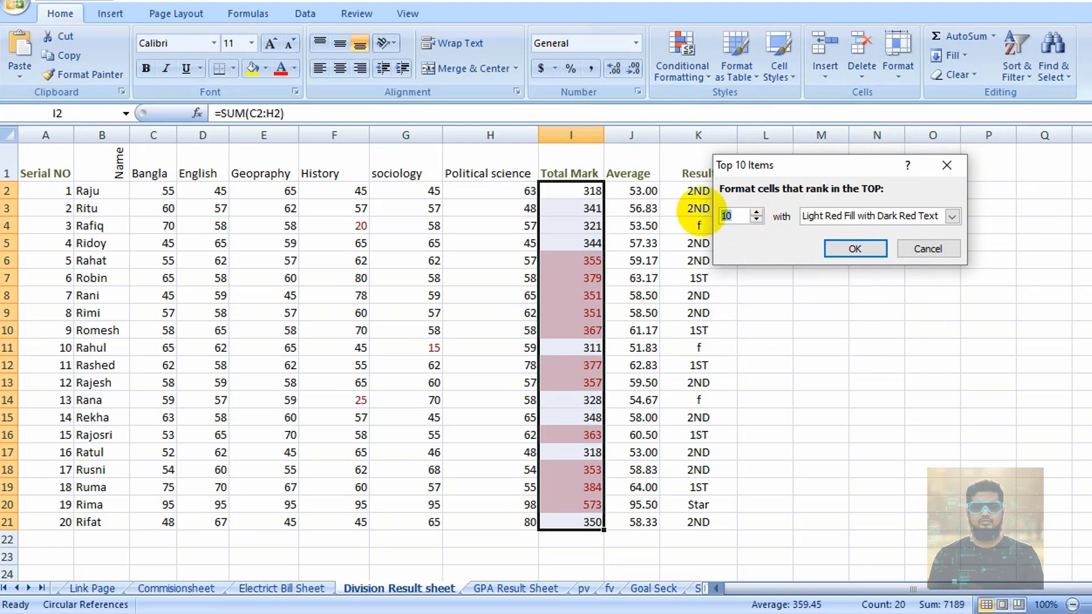
pyautogui.write('3')
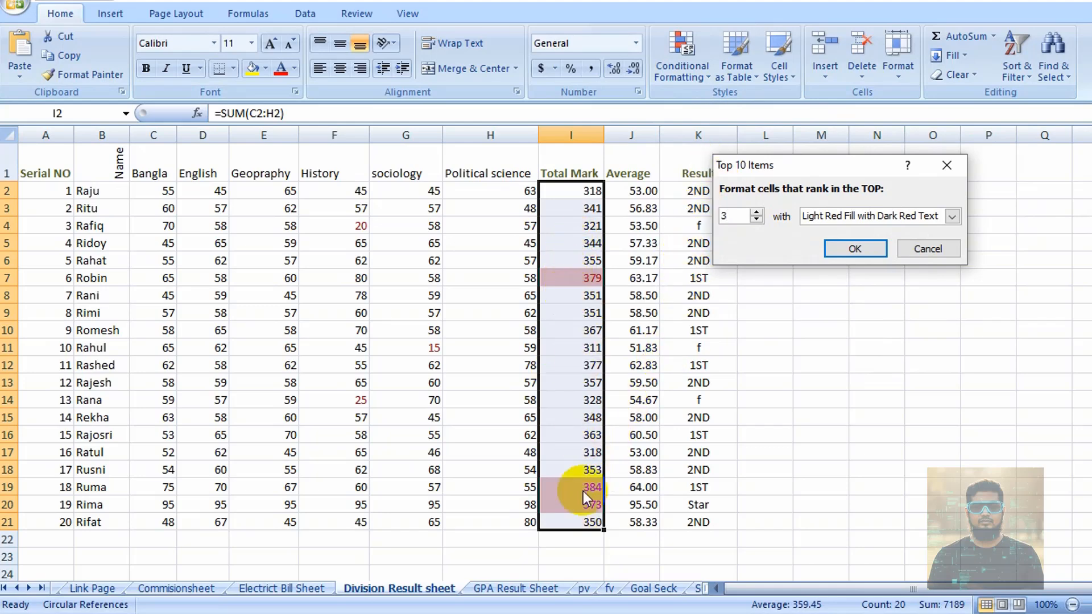
pyautogui.click(856, 248)
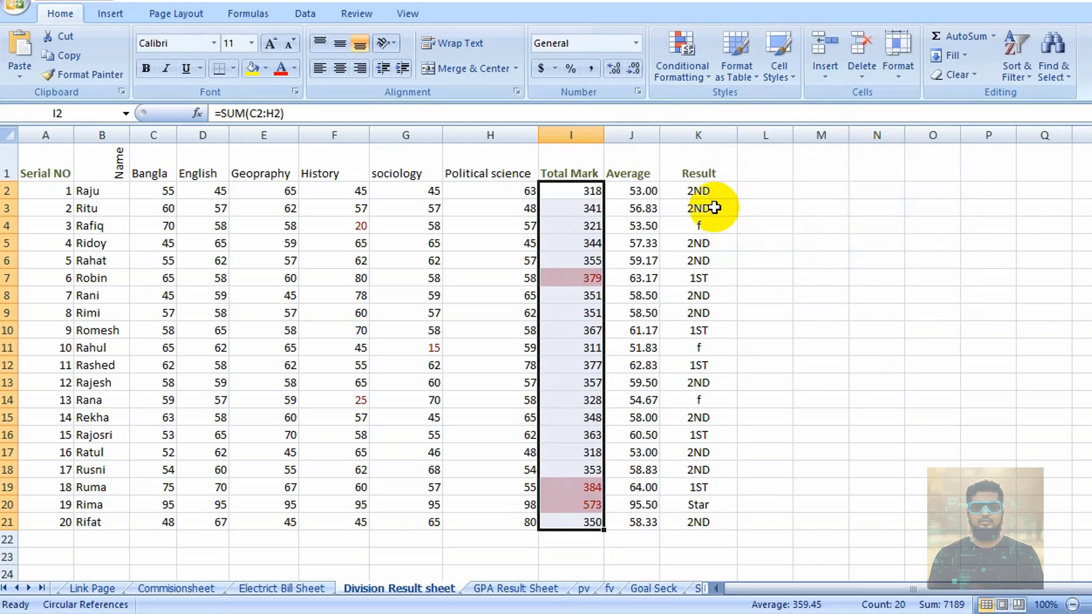
# Try a Top 10 Items rule with rank 3 on the Result column K2:K21.
pyautogui.moveTo(701, 197); pyautogui.dragTo(699, 522)
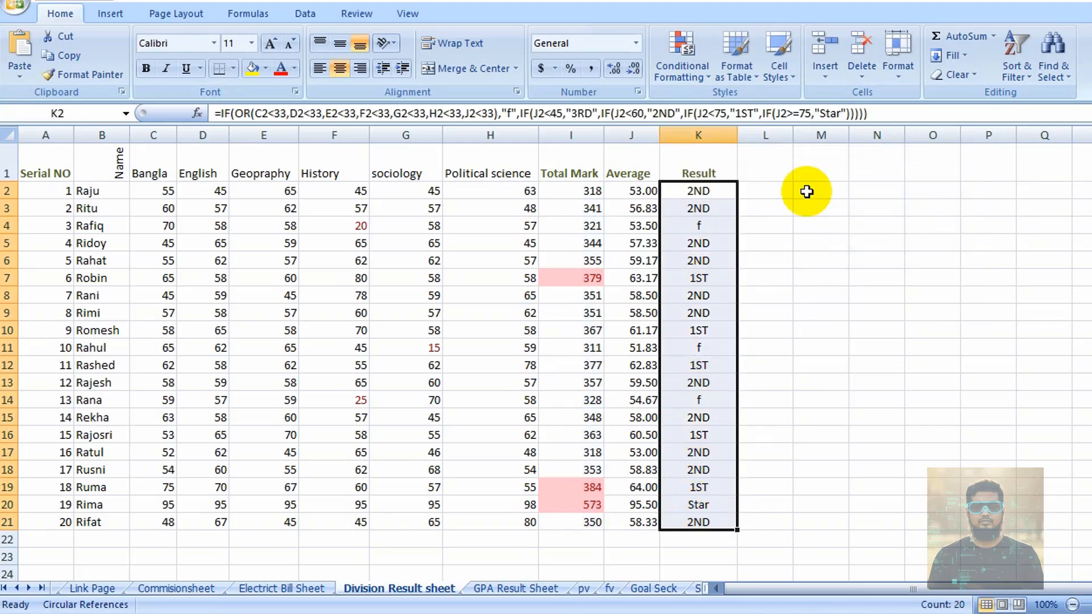
pyautogui.click(682, 71)
pyautogui.click(895, 146)
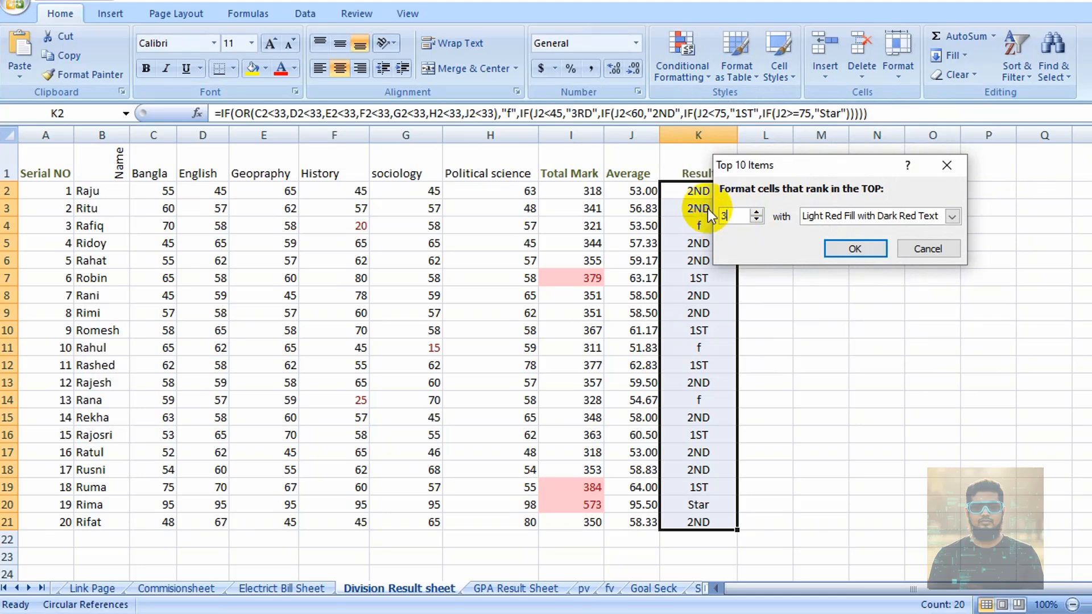
pyautogui.write('3')
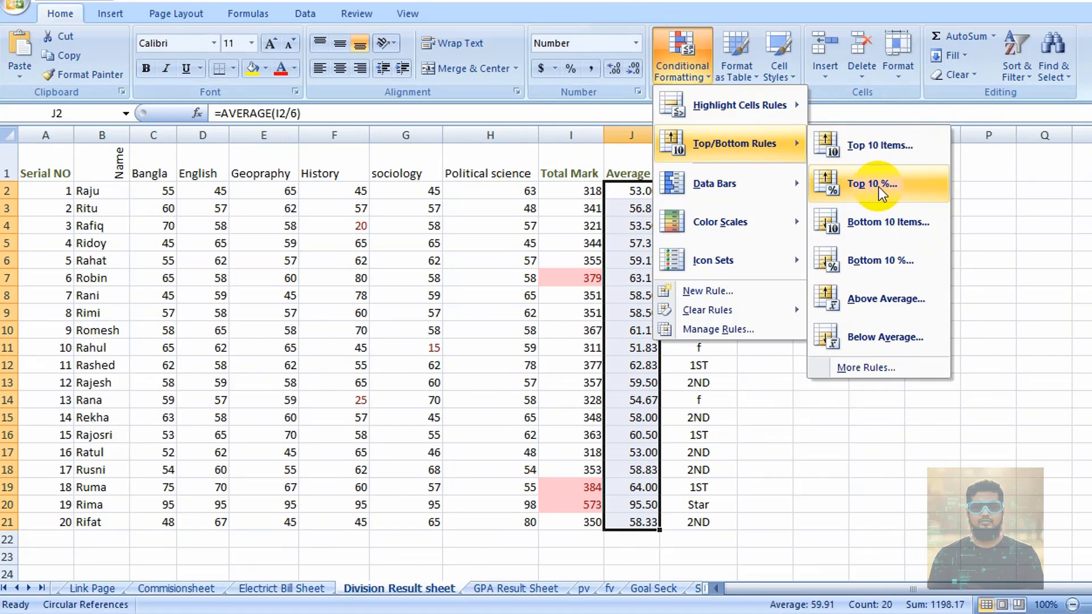
pyautogui.click(600, 397)
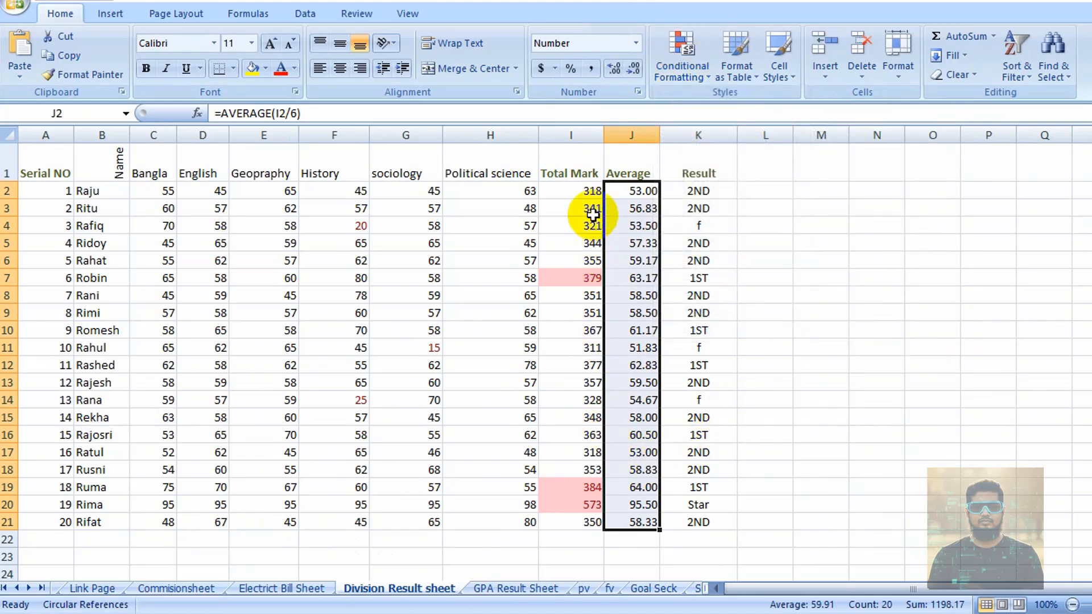
# Highlight the bottom 3 values of the Total Mark column I2:I21 using a custom format with yellow fill.
pyautogui.moveTo(590, 190); pyautogui.dragTo(593, 518)
pyautogui.click(705, 63)
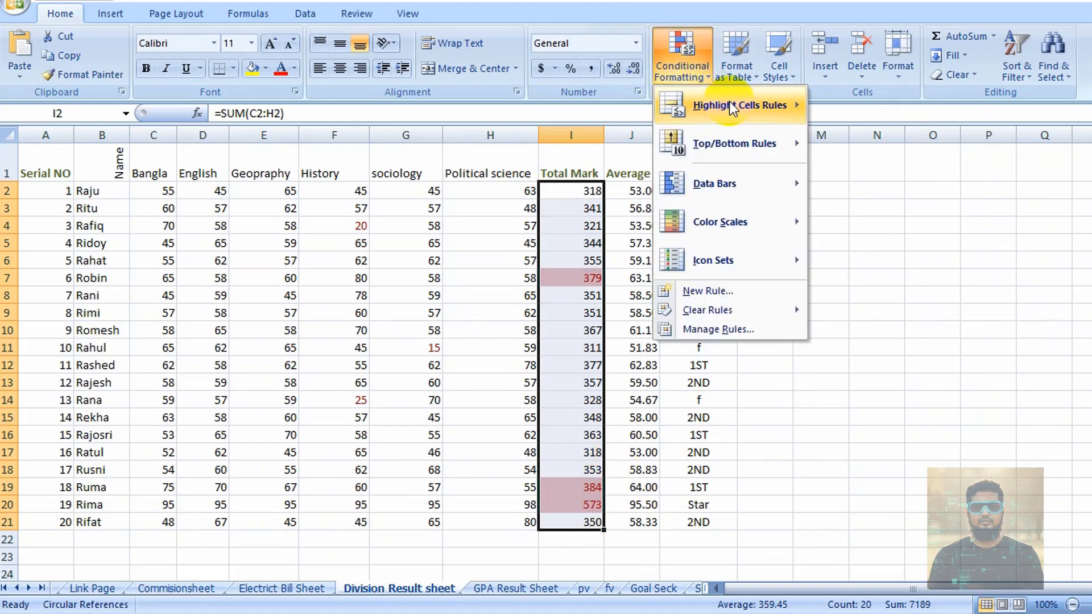
pyautogui.moveTo(739, 145)
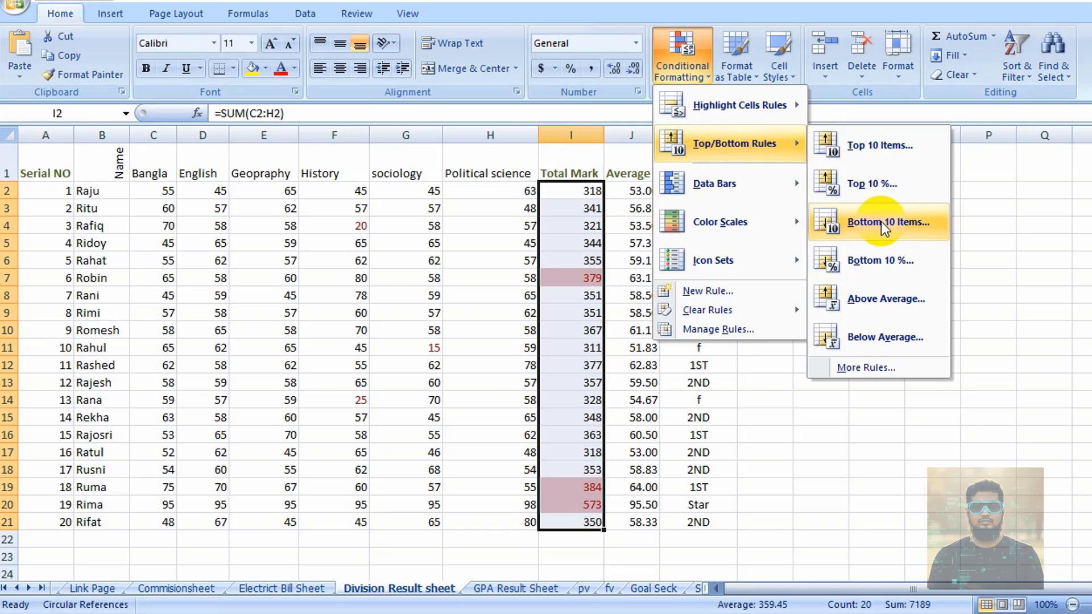
pyautogui.click(882, 220)
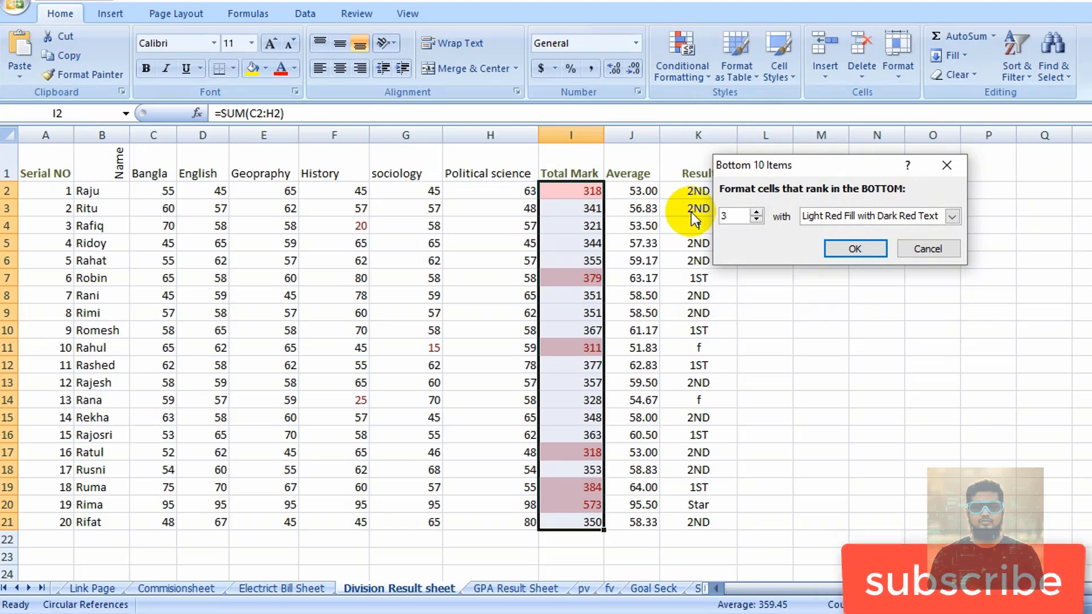
pyautogui.click(952, 216)
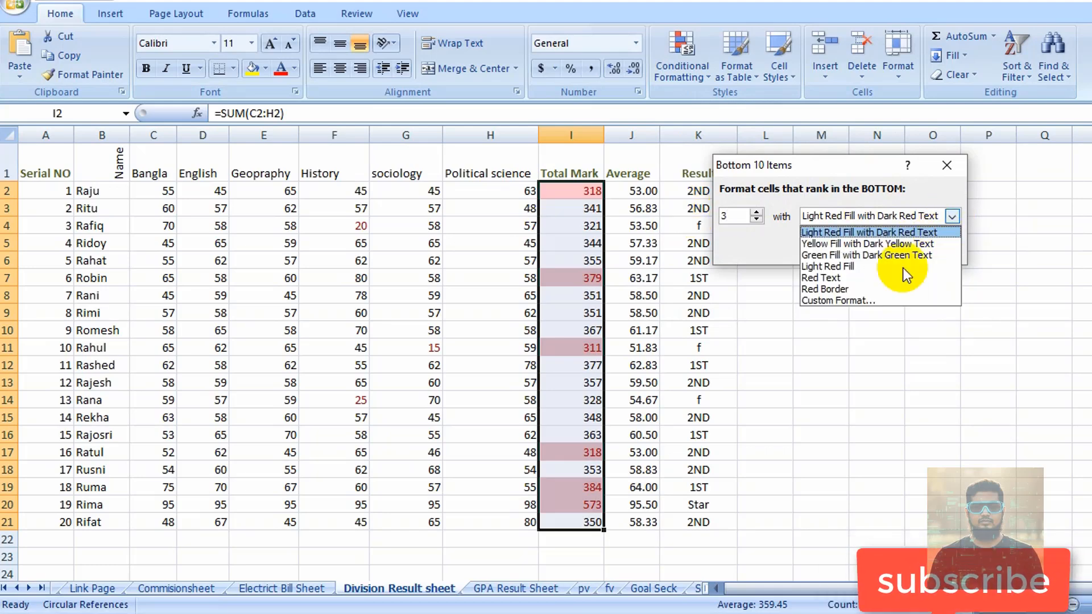
pyautogui.click(830, 302)
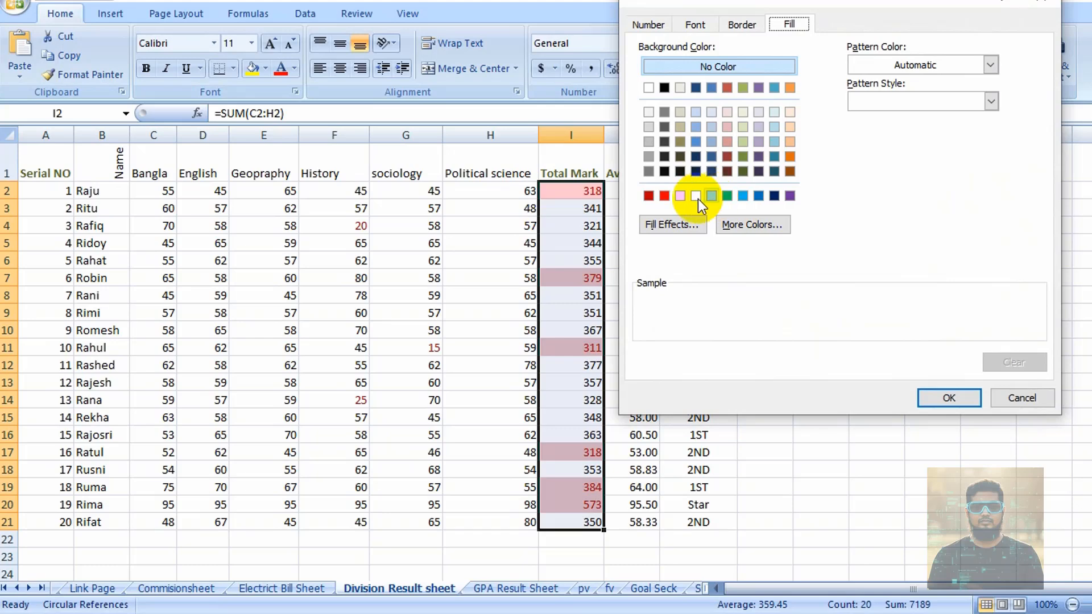
pyautogui.click(665, 196)
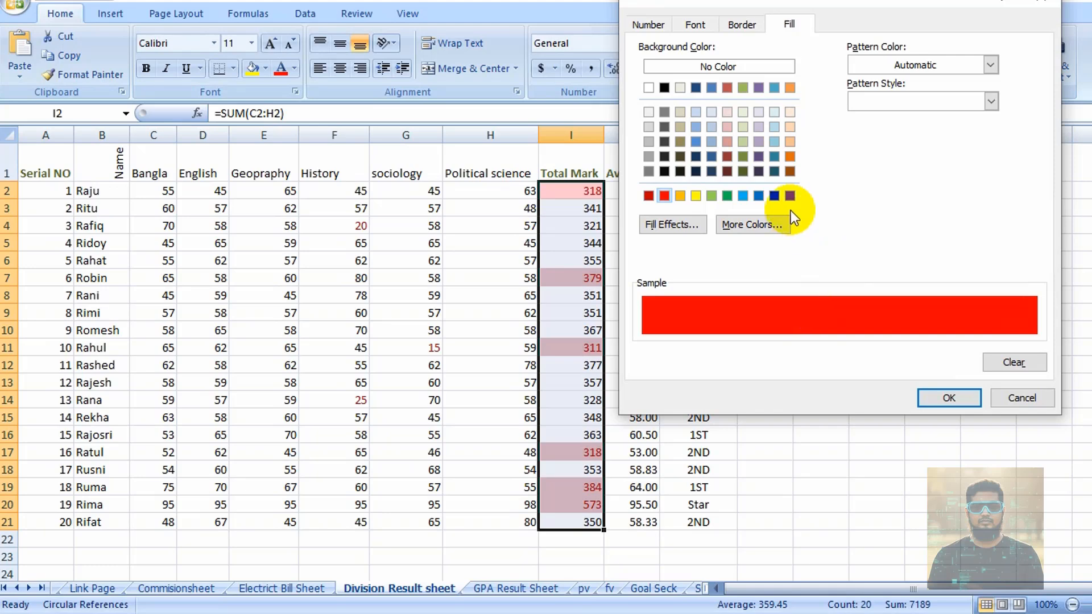
pyautogui.click(696, 196)
pyautogui.click(941, 391)
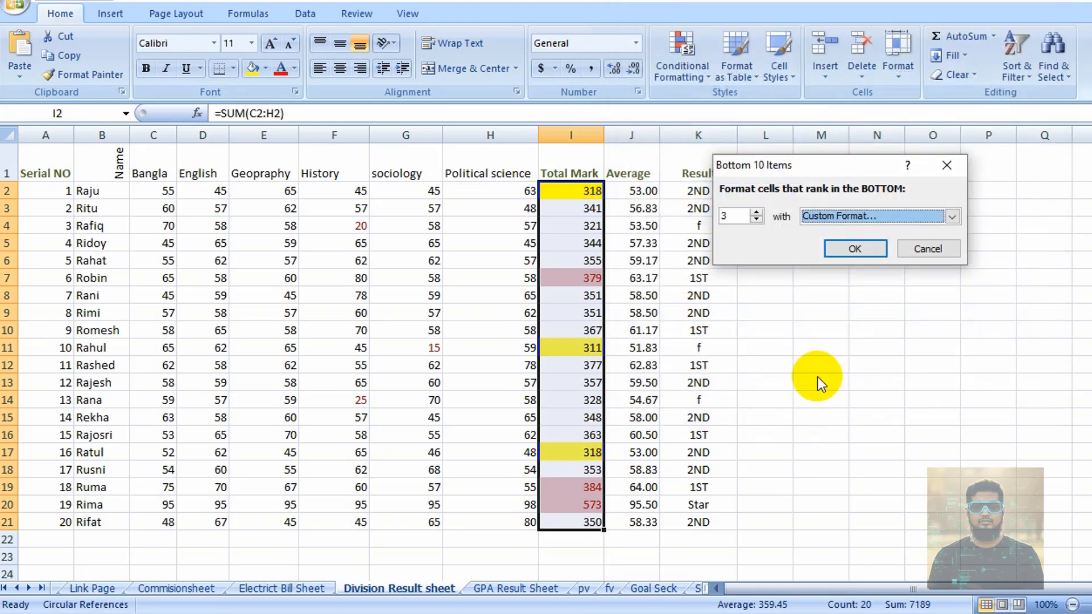
pyautogui.click(855, 248)
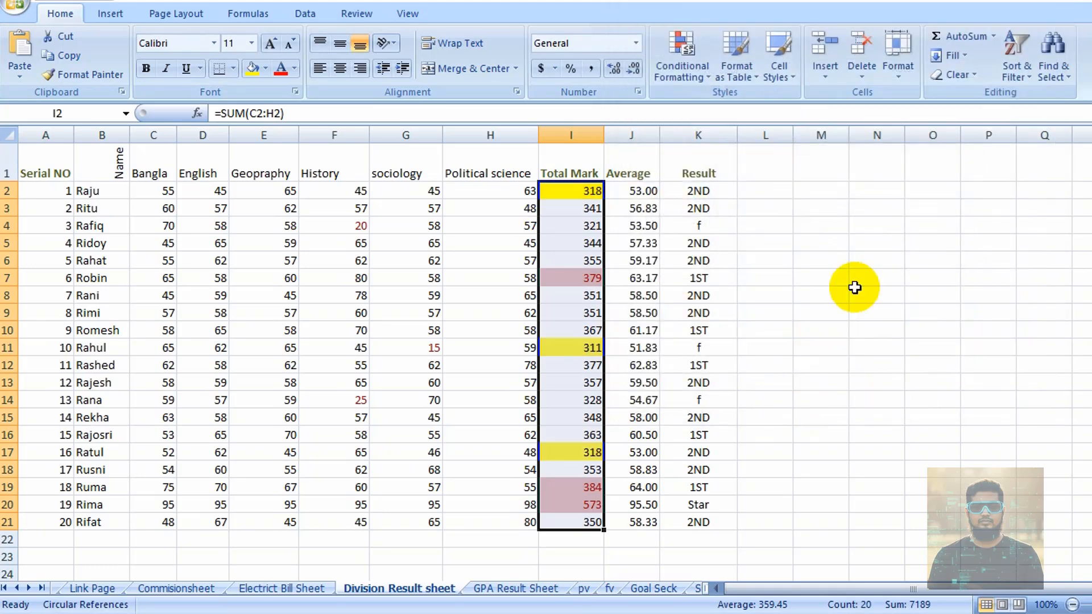
# Examine the Top/Bottom Rules, Data Bars, Color Scales and Icon Sets choices, trying the circled symbols set on the Result column K2:K21.
pyautogui.click(685, 68)
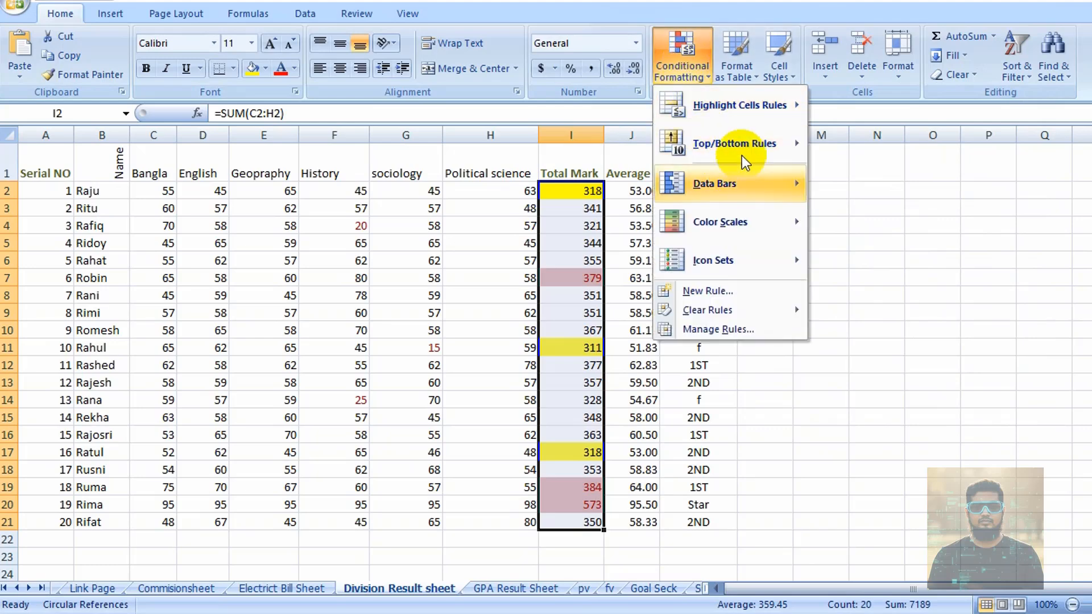
pyautogui.moveTo(740, 145)
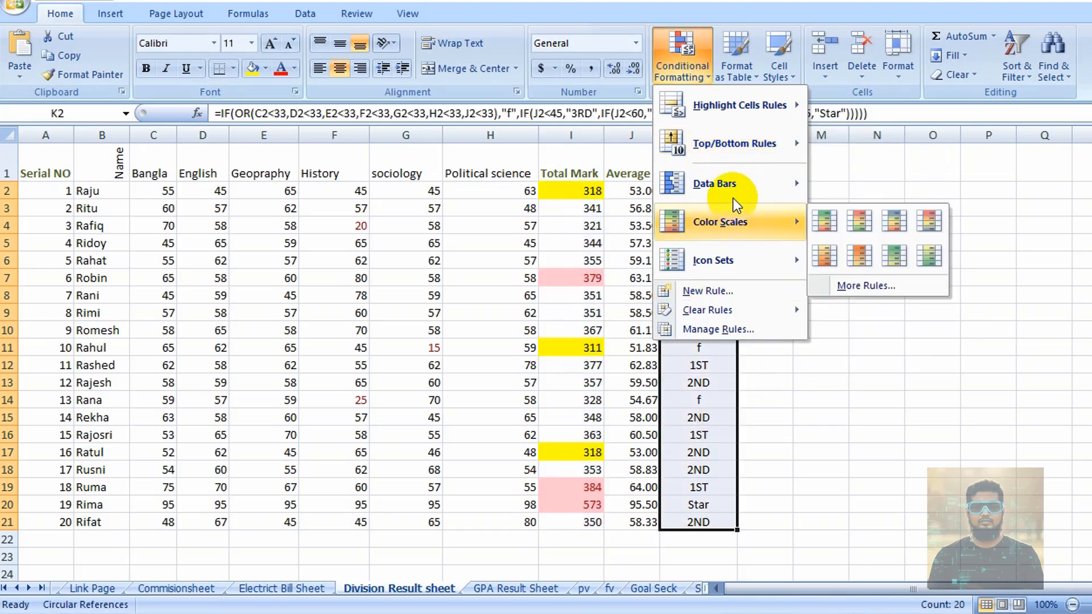
pyautogui.moveTo(752, 193)
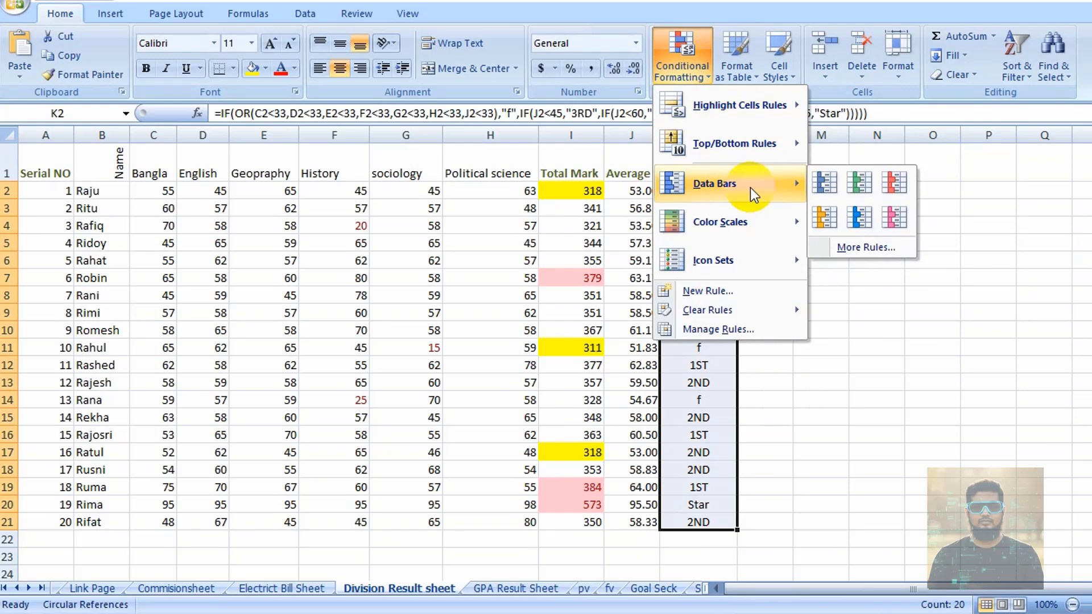
pyautogui.moveTo(756, 216)
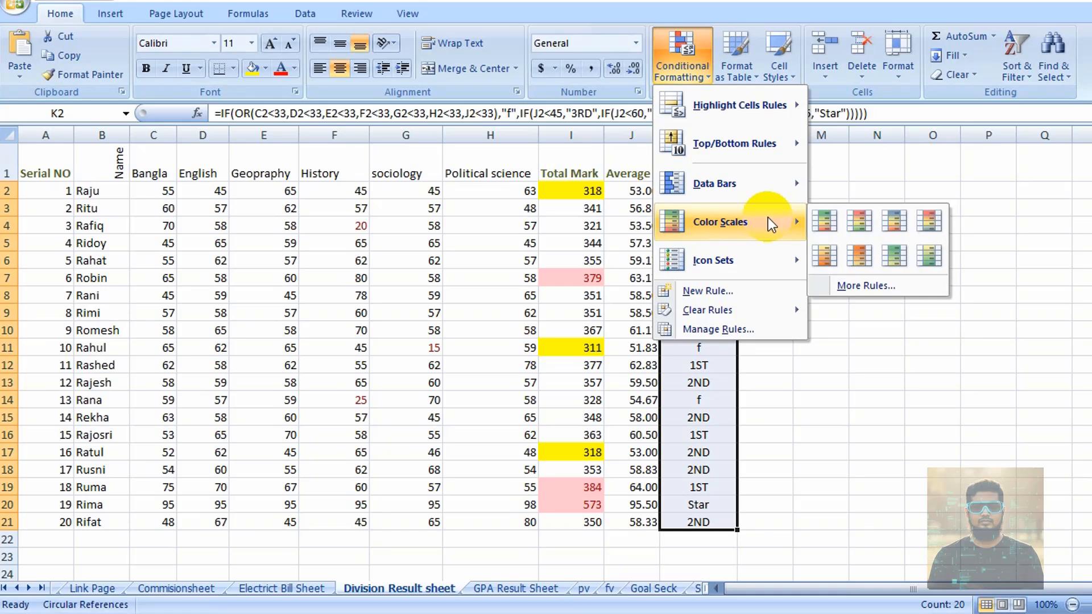
pyautogui.moveTo(788, 265)
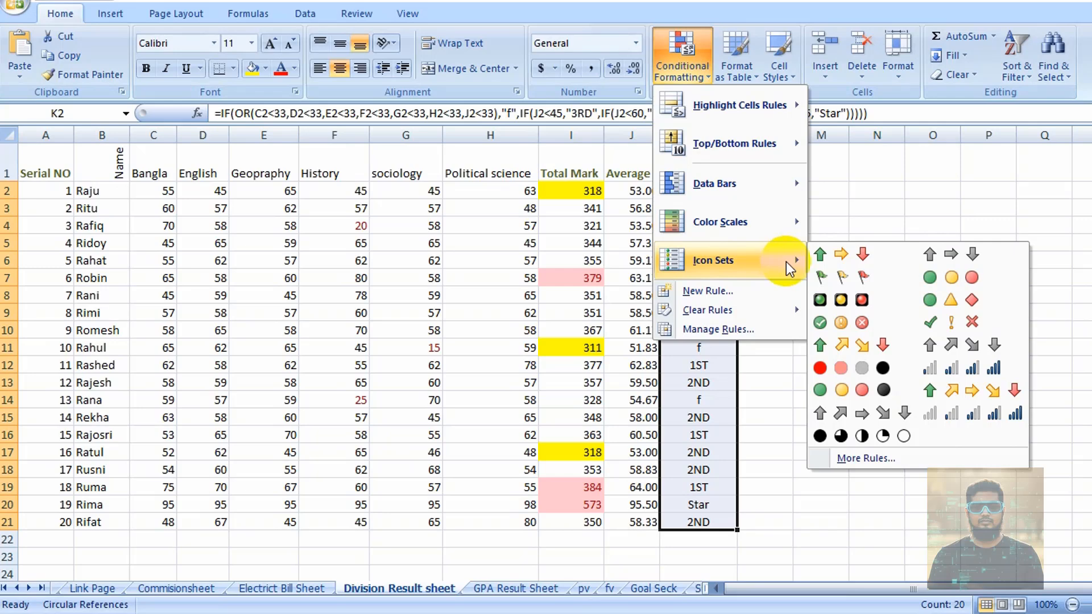
pyautogui.click(836, 322)
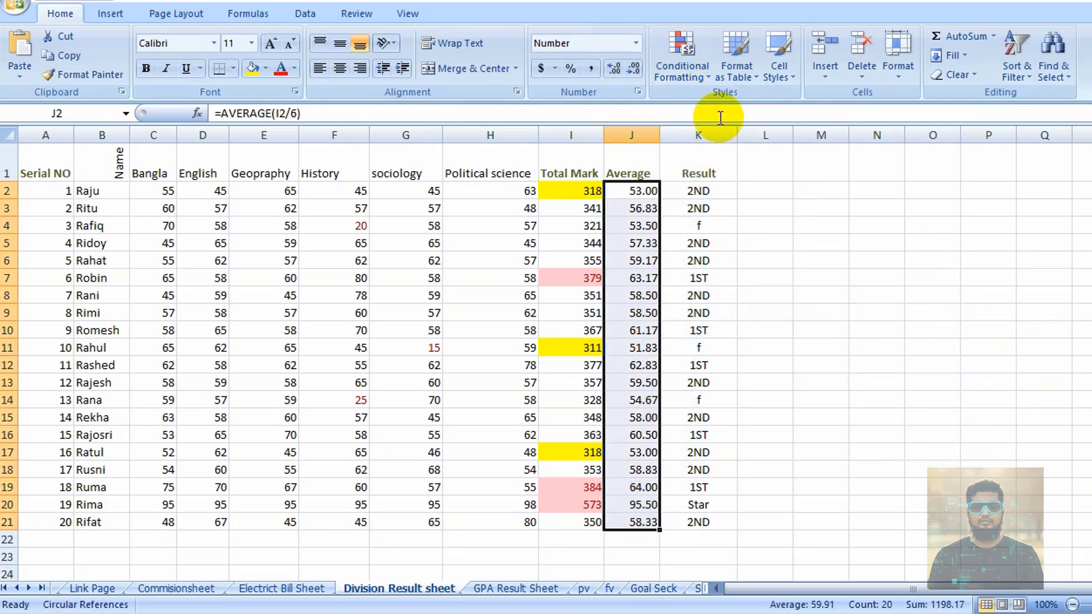
# On the Commisionsheet, apply the four colored arrows icon set to the Commision values F2:F11 and select cell J12.
pyautogui.click(695, 67)
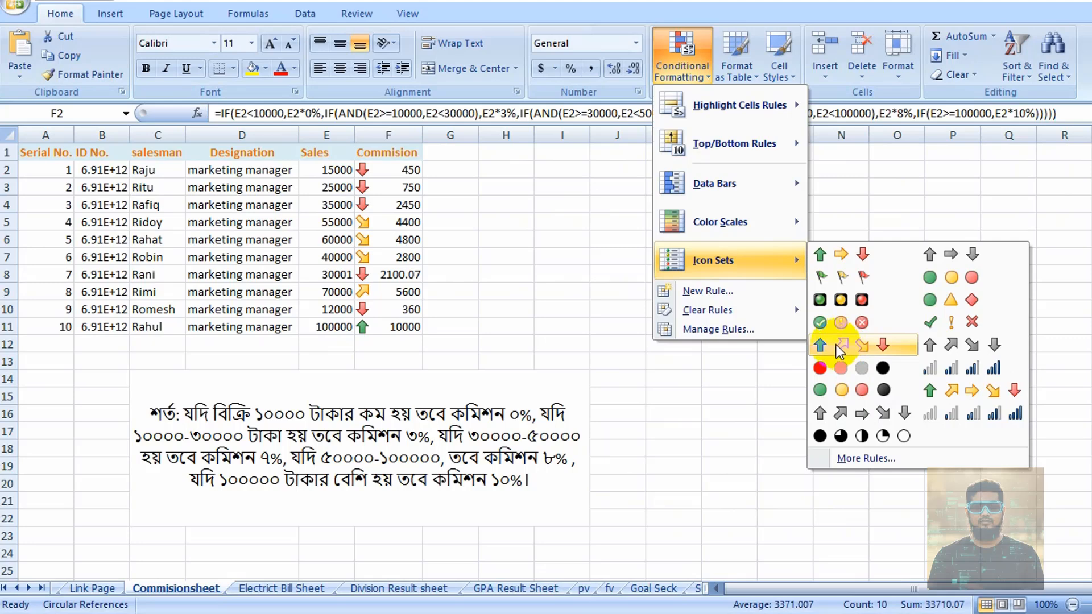
pyautogui.click(839, 347)
pyautogui.click(620, 343)
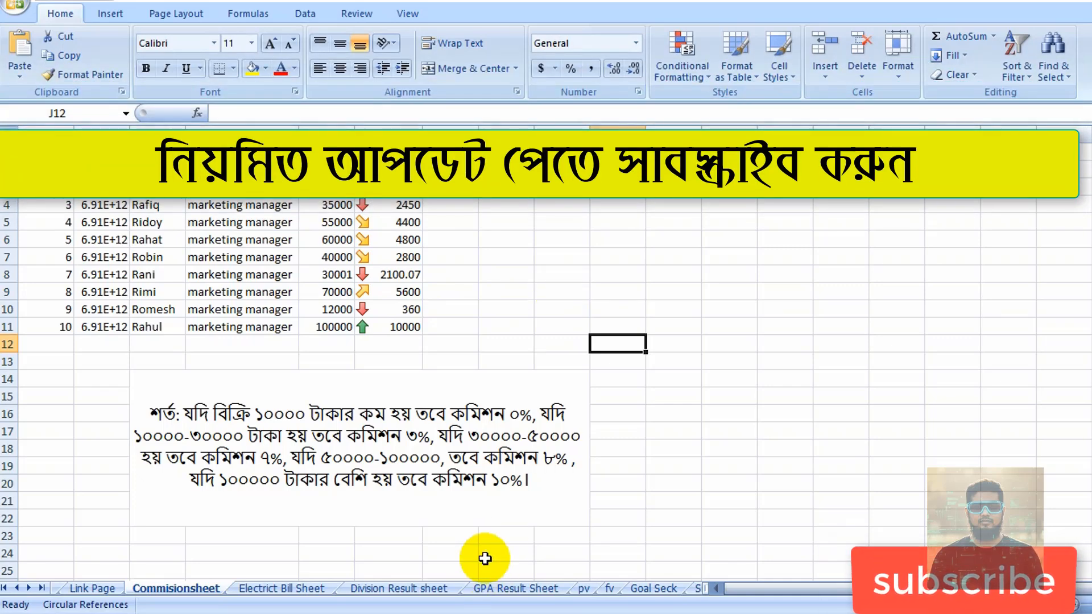
# Look through the Electrict Bill Sheet, pv and Goal Seck sheets and return to the Commisionsheet.
pyautogui.click(294, 586)
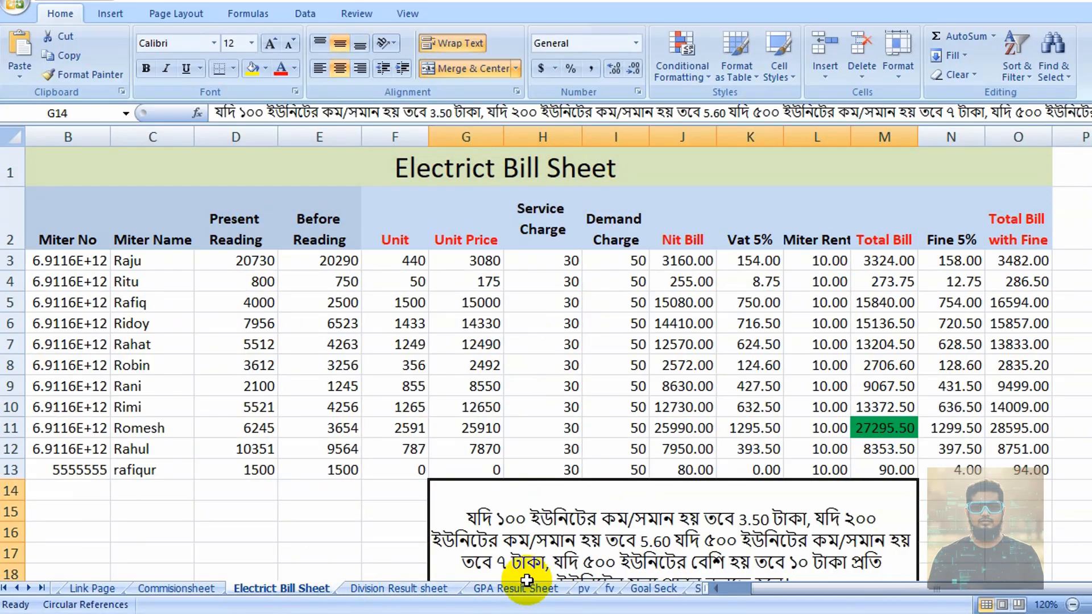
pyautogui.click(584, 589)
pyautogui.click(654, 590)
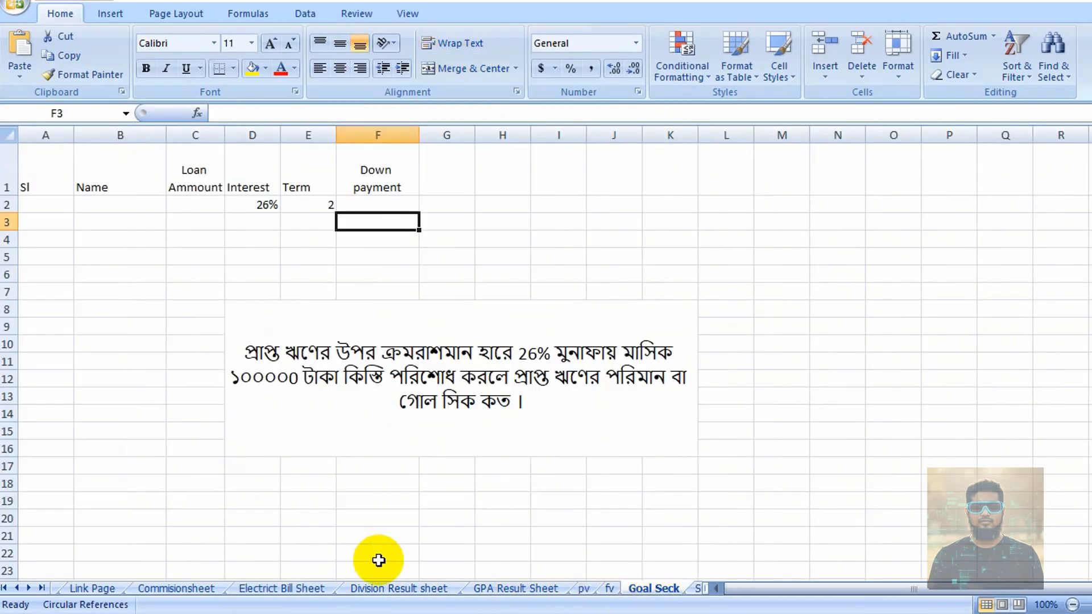
pyautogui.click(167, 589)
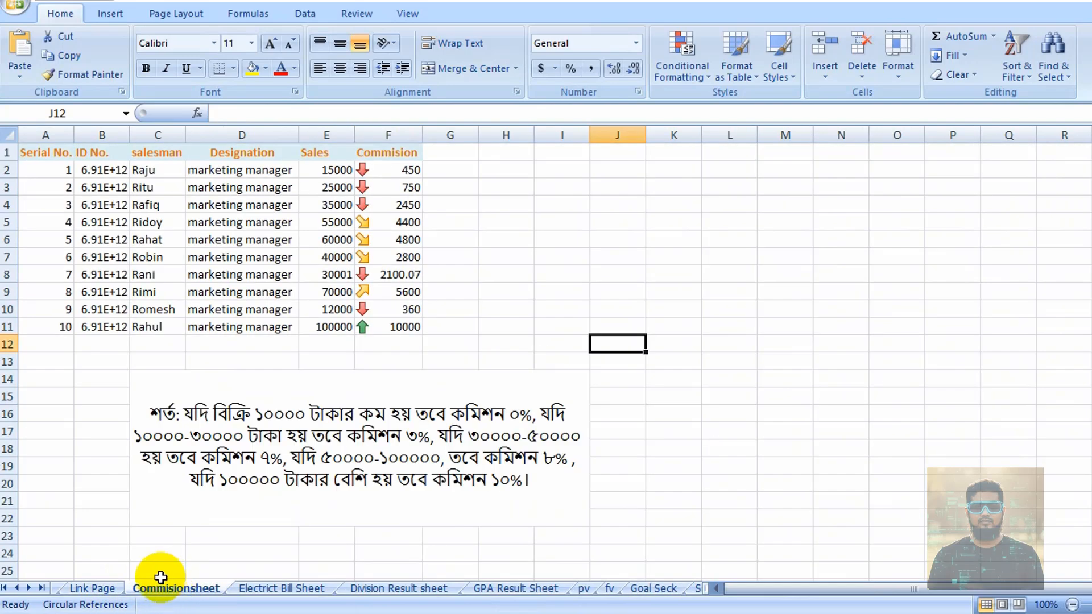